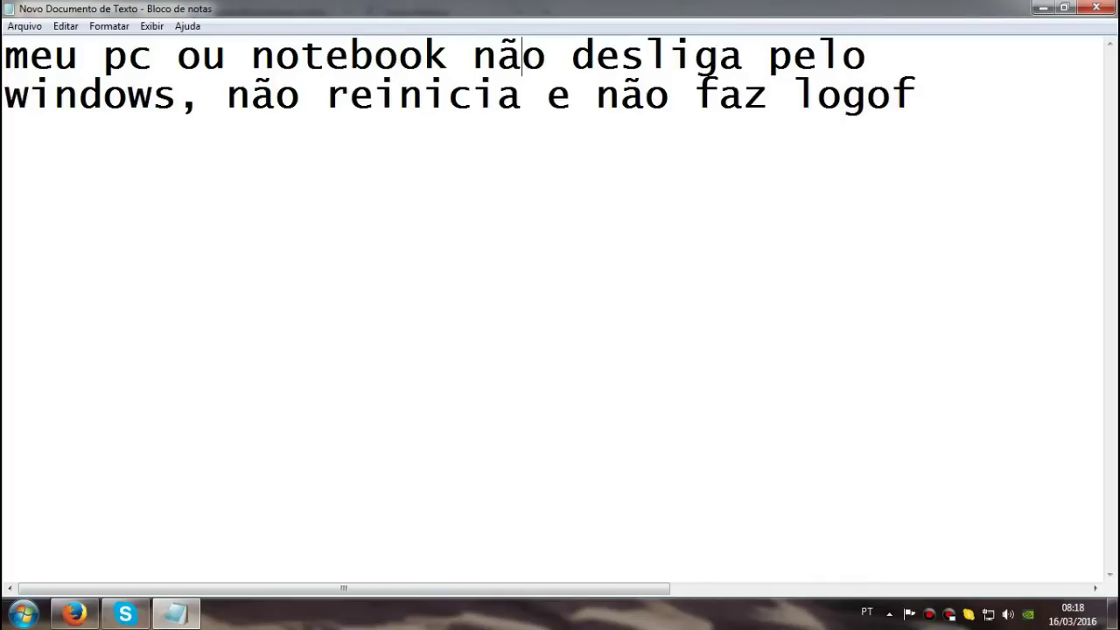
Open the power button function settings (Escolher a função dos botões de energia) under Opções de Energia in the Control Panel
click(1043, 8)
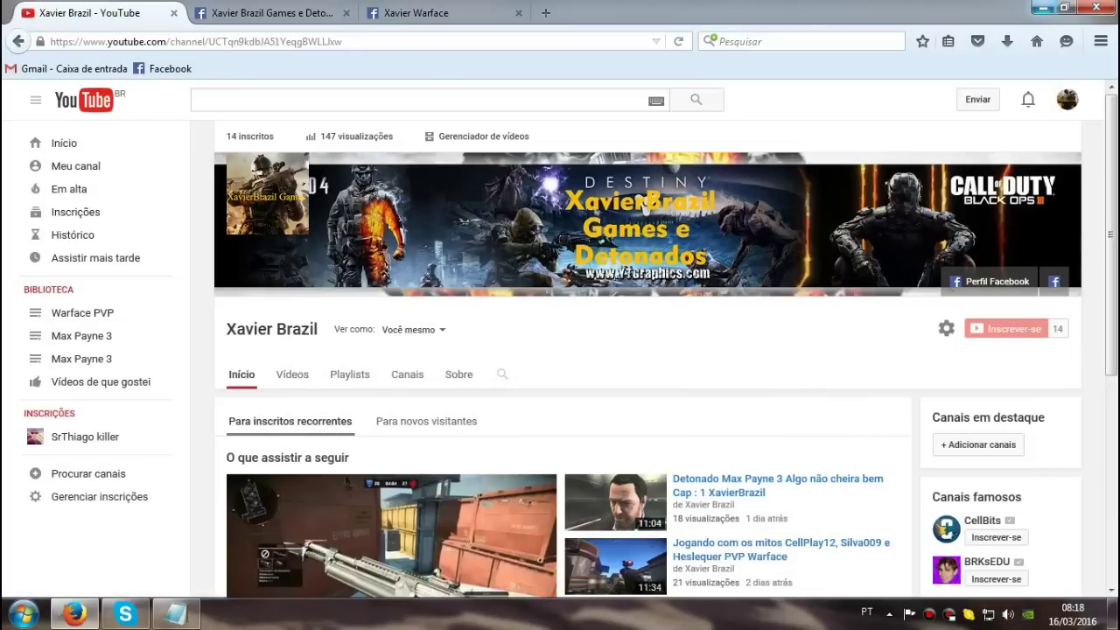
click(1041, 8)
click(24, 613)
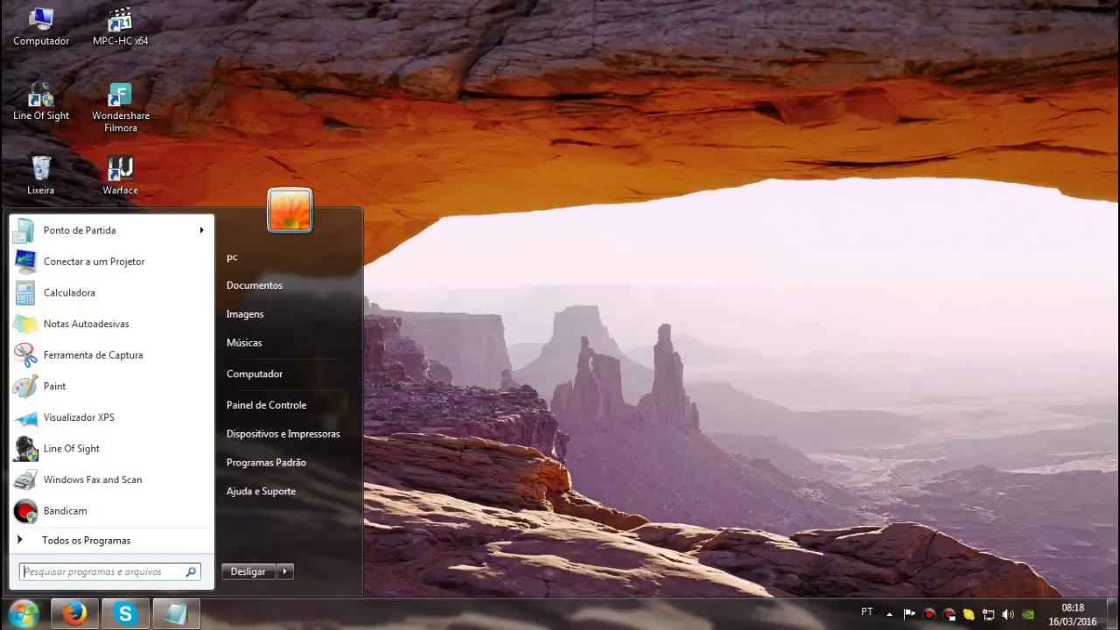
click(266, 404)
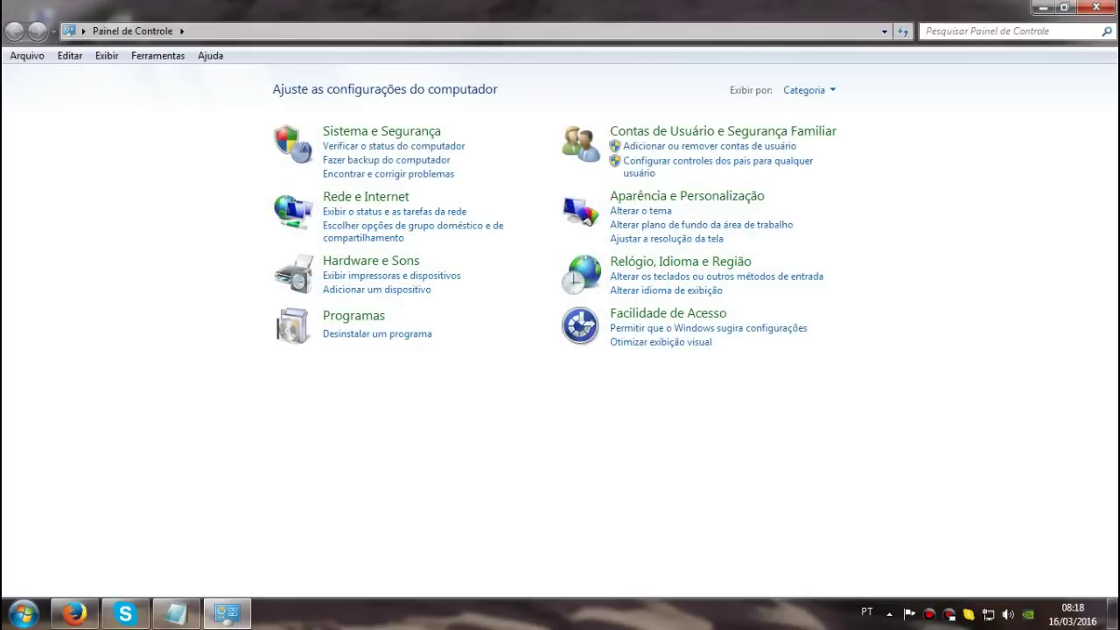
click(377, 132)
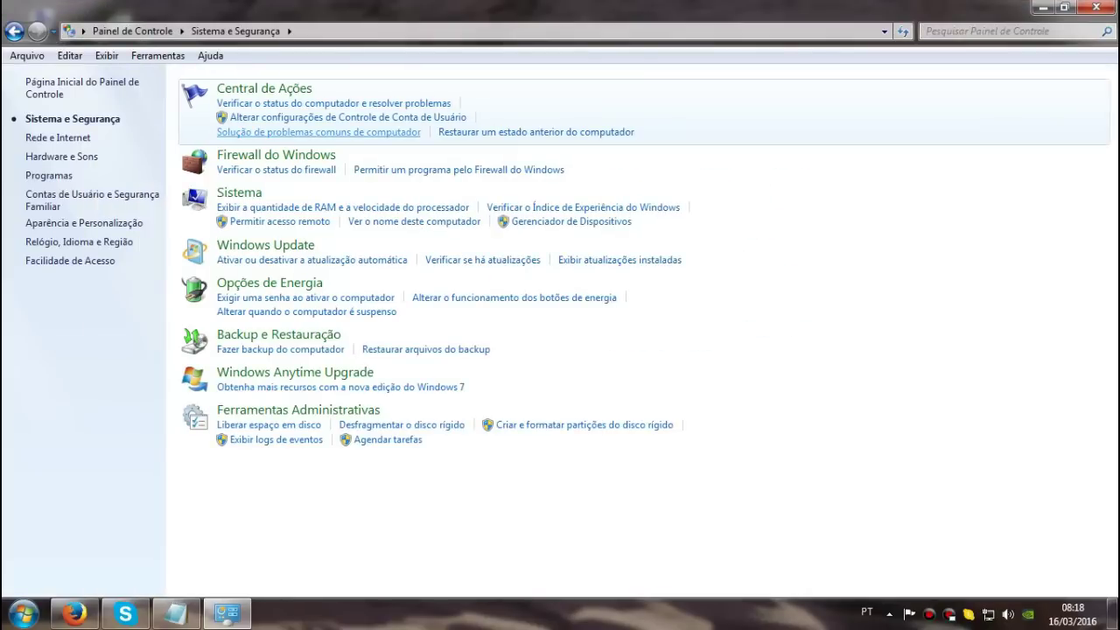
click(270, 283)
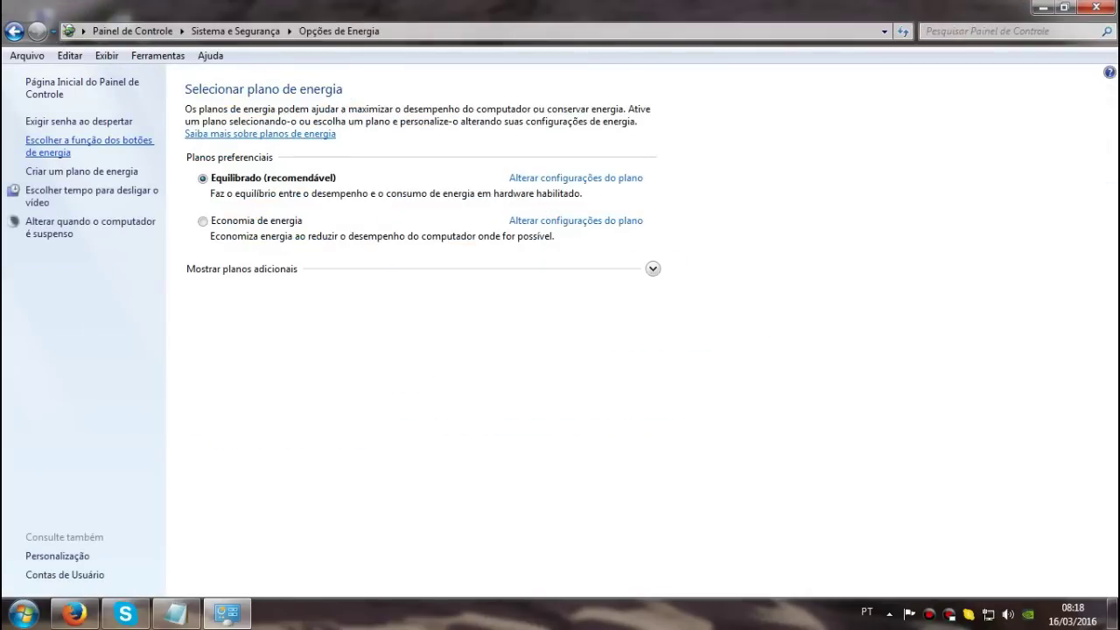
click(87, 146)
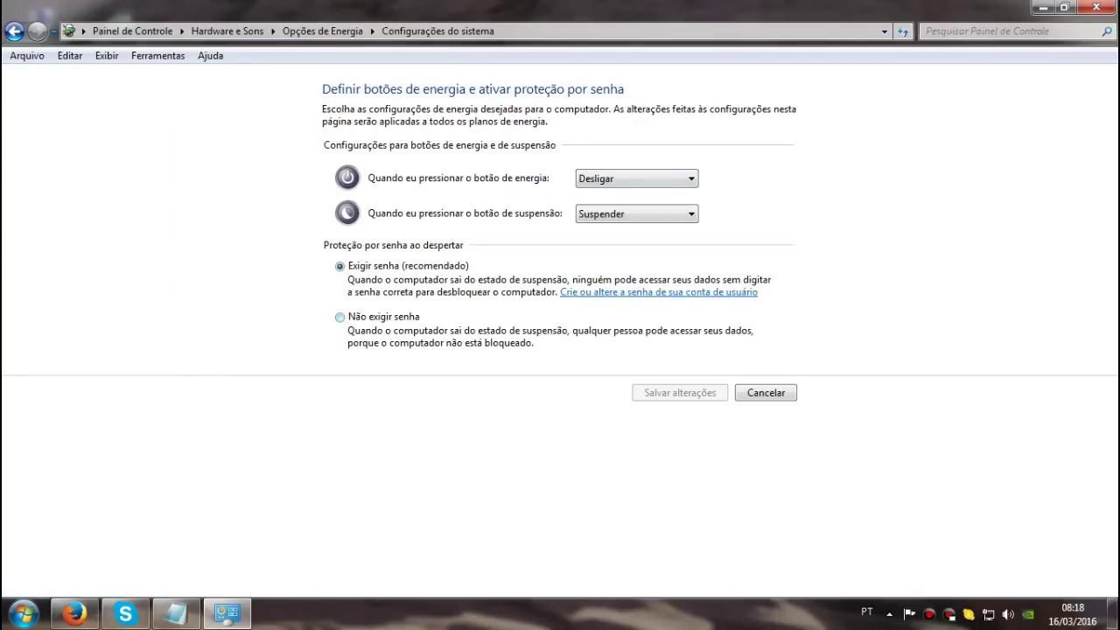
Check the Desligar options in the Start menu and close the power button settings window
click(24, 614)
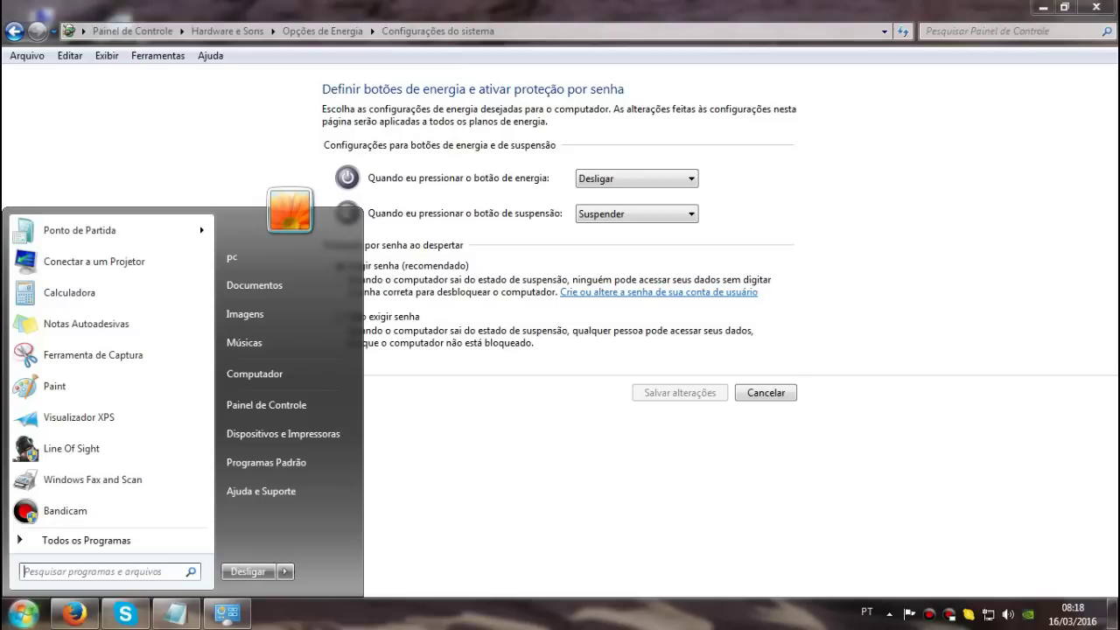
mouse_move(284, 571)
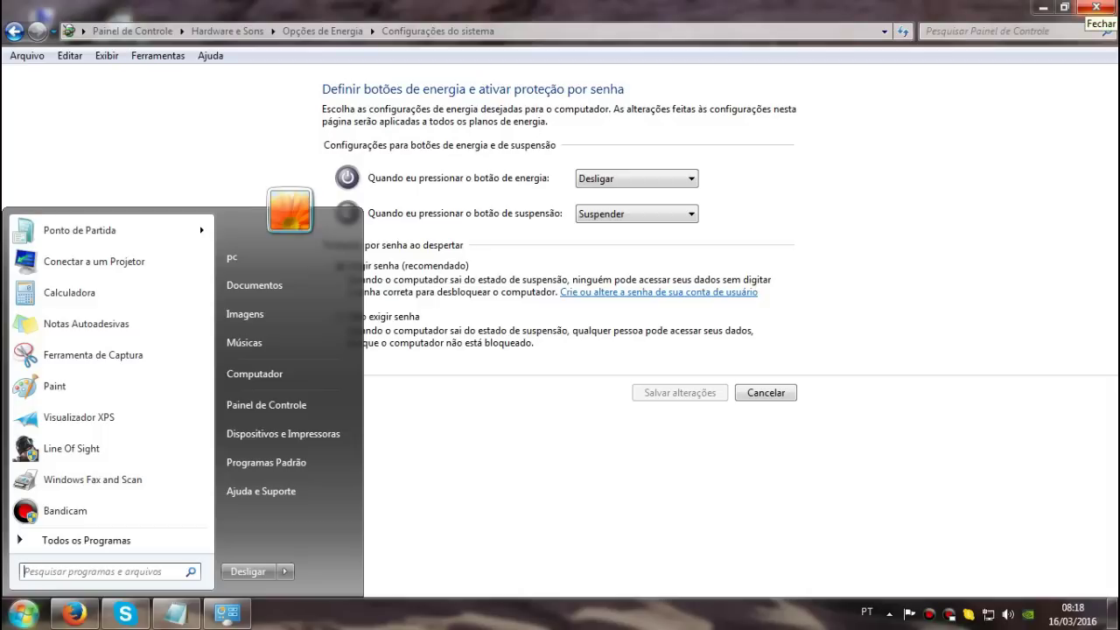
click(1095, 8)
click(1095, 8)
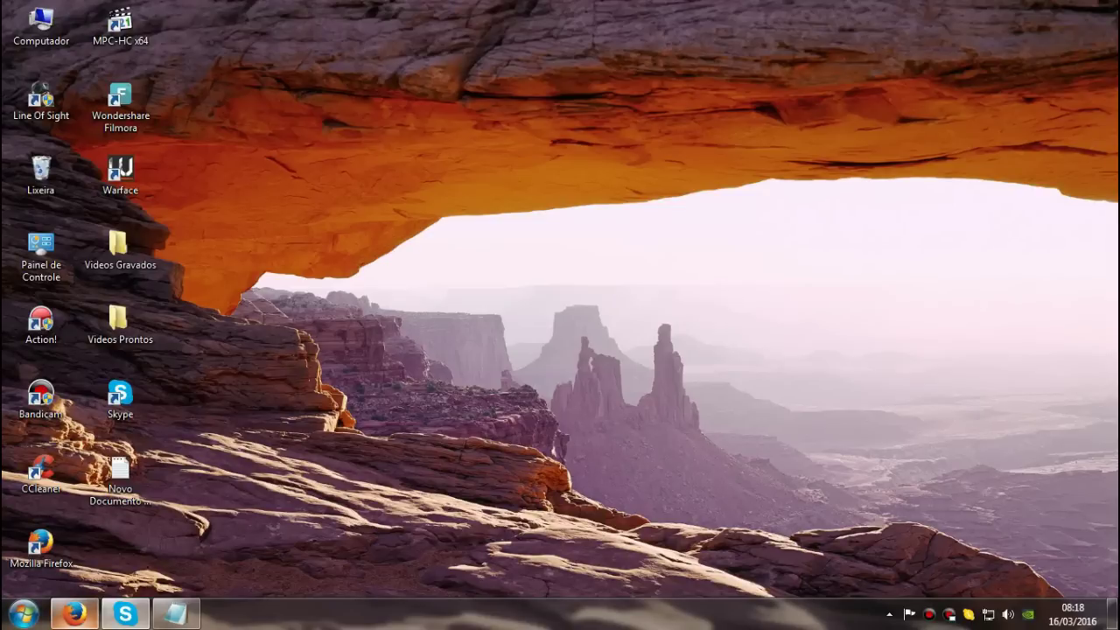
click(74, 613)
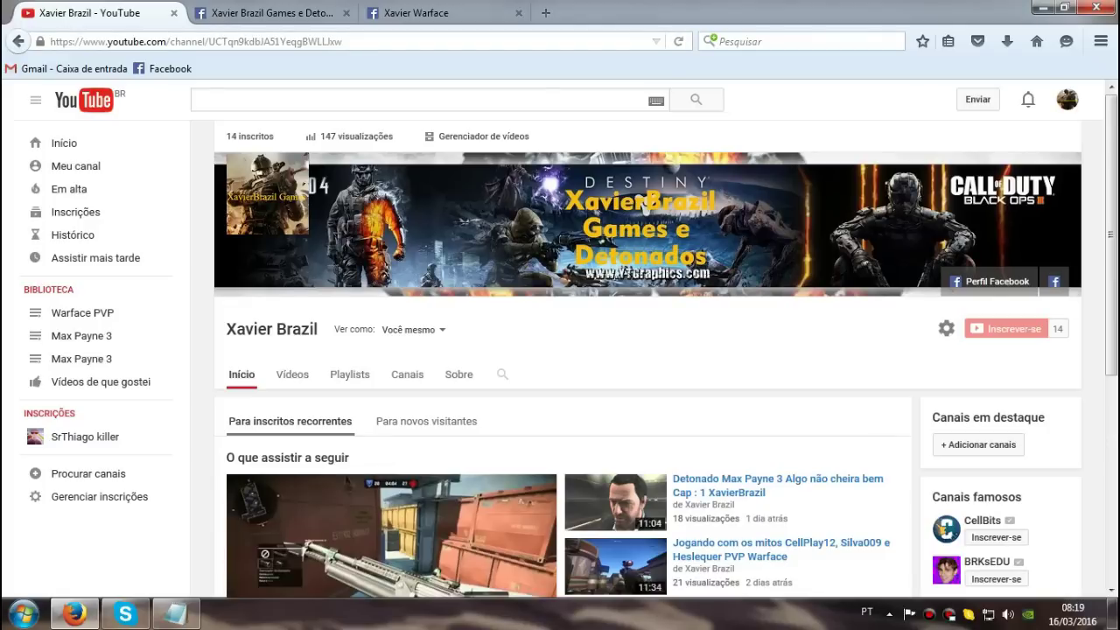
click(1041, 7)
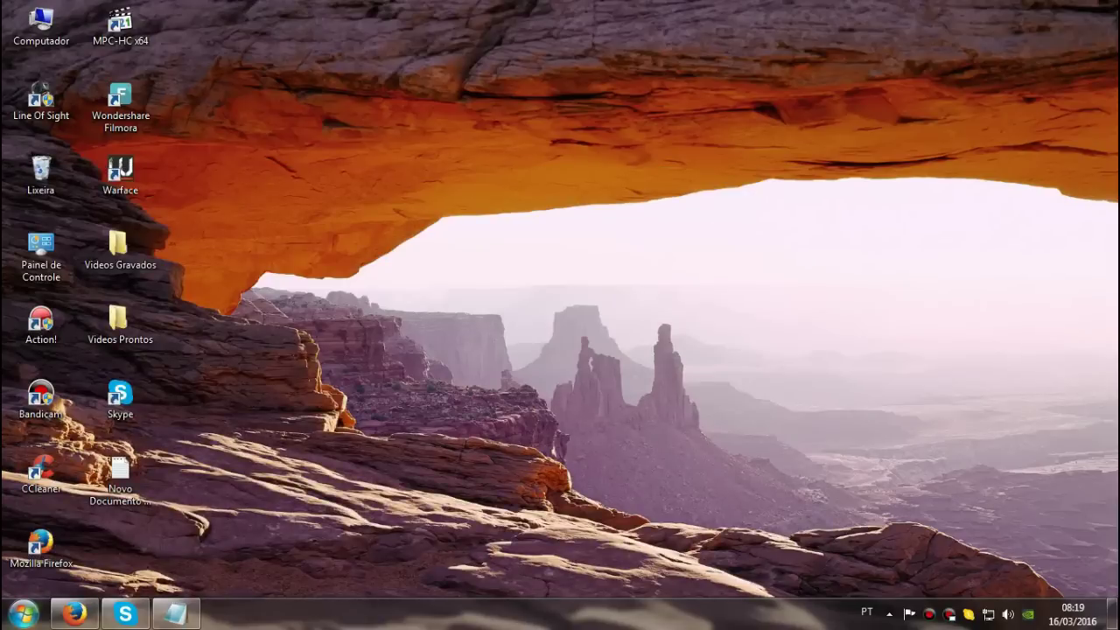
Launch msconfig and choose Inicialização normal as the startup selection
click(23, 614)
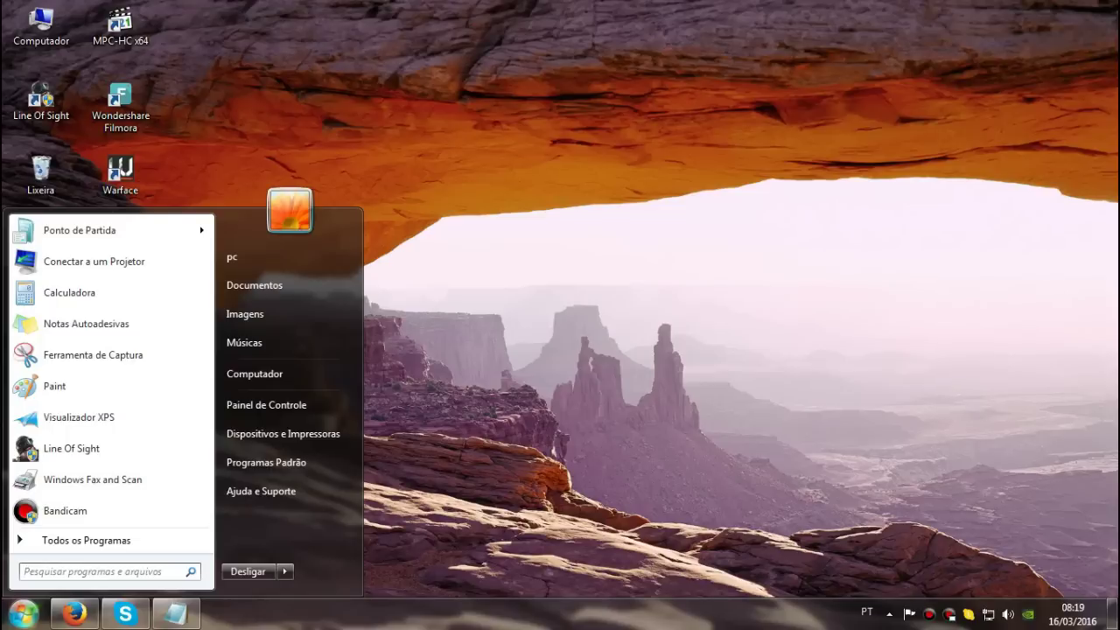
text(ms)
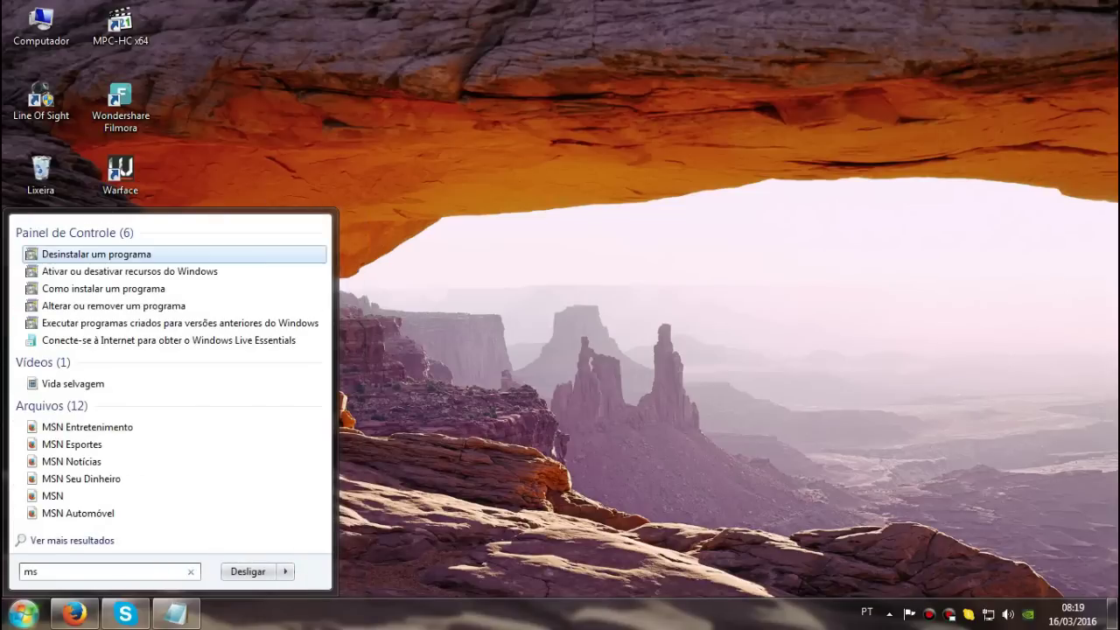
text(config)
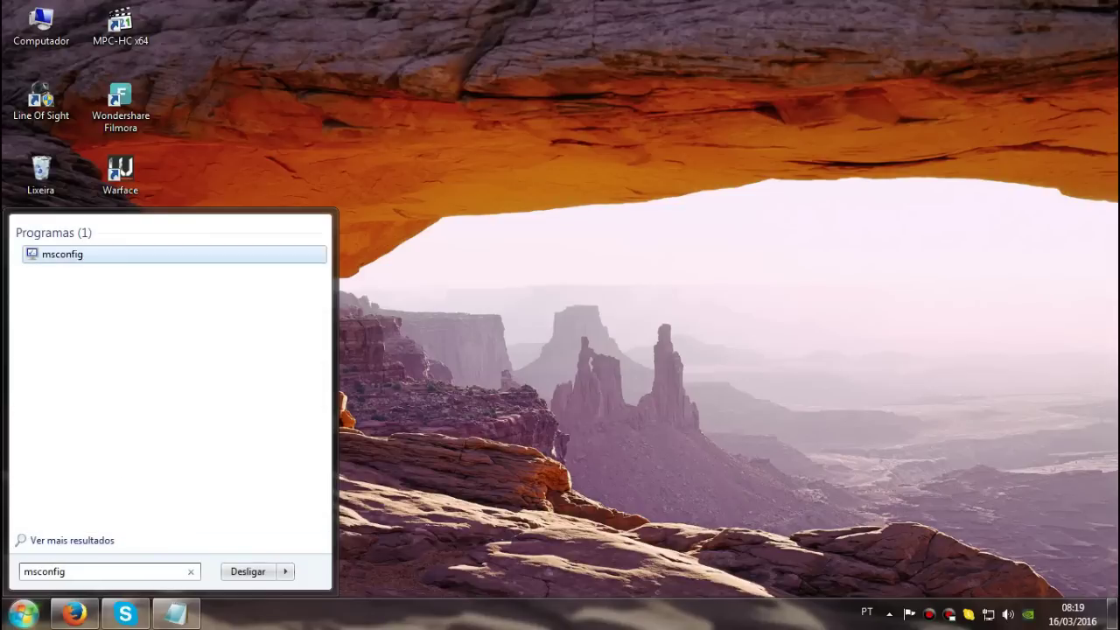
key(Return)
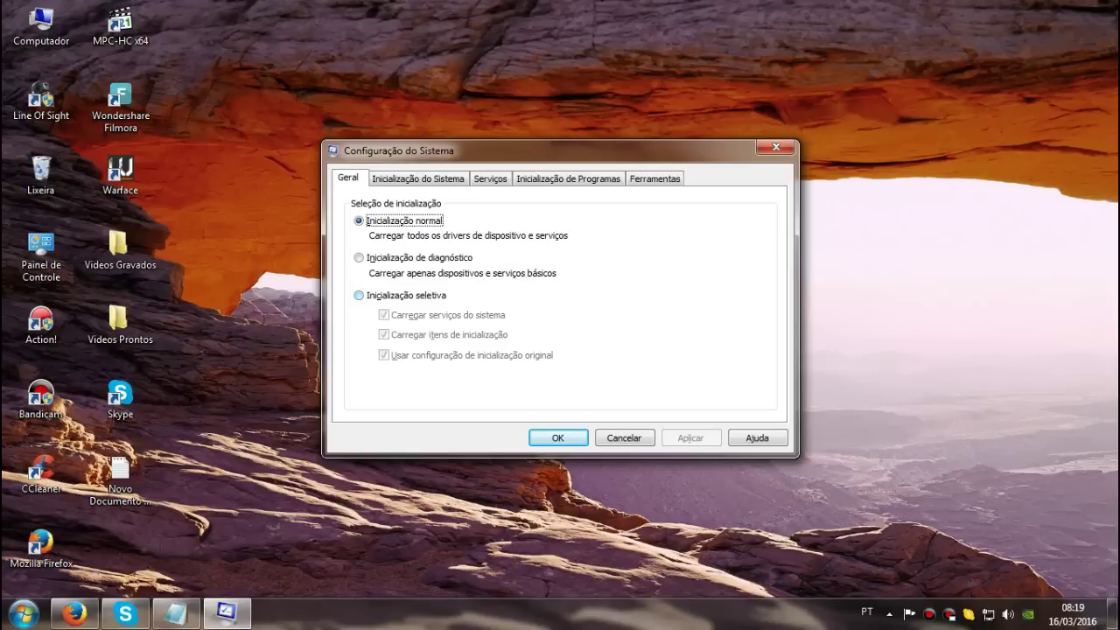
click(359, 294)
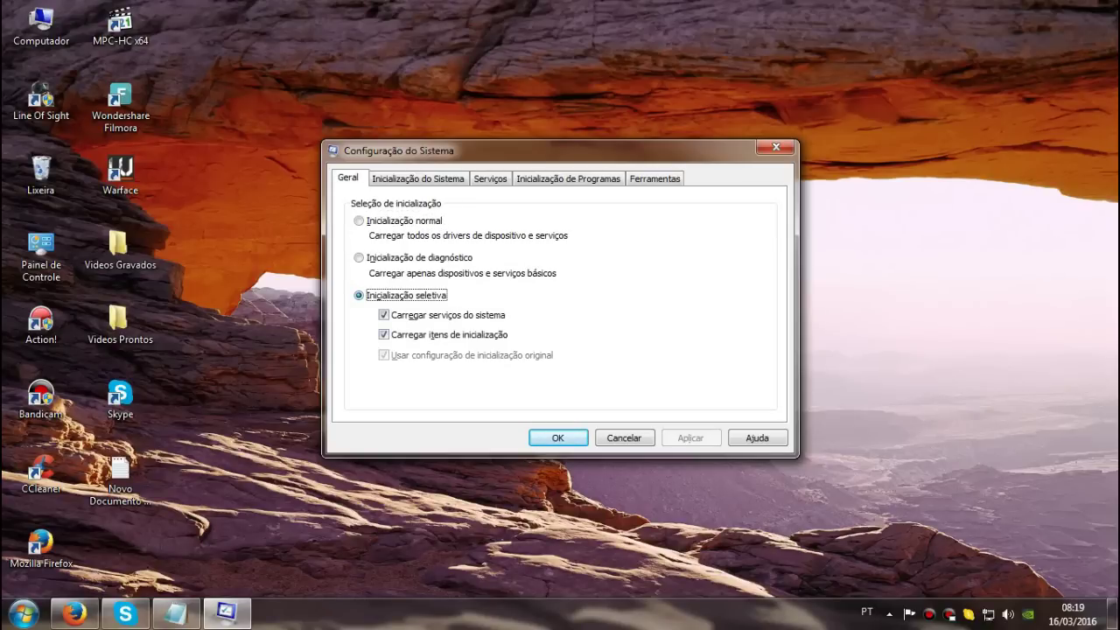
click(358, 221)
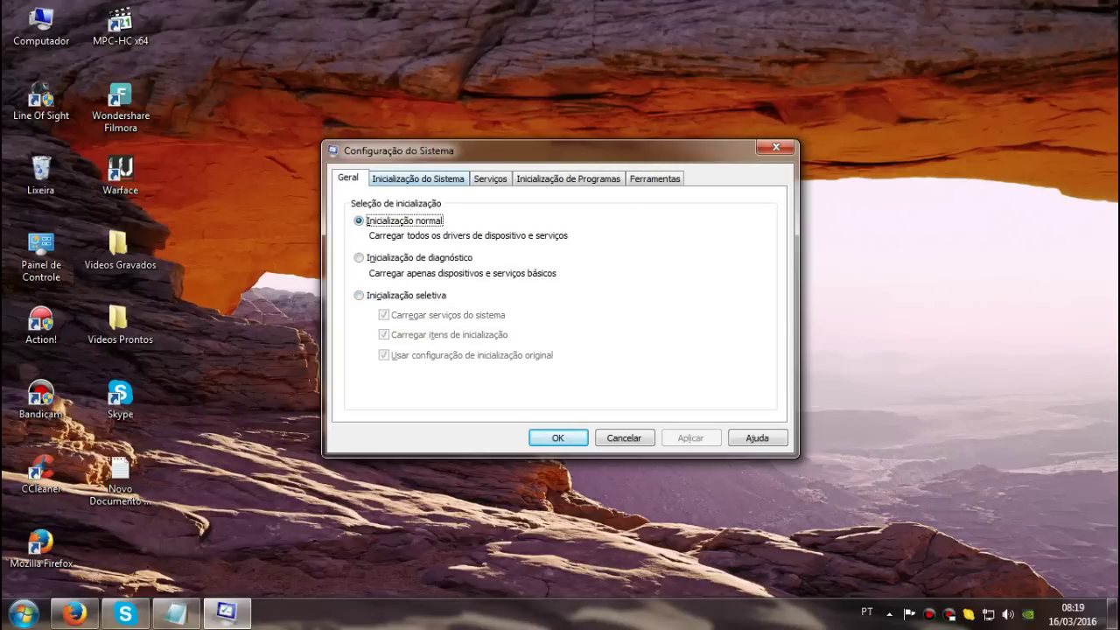
Set the Windows 7 boot timeout to 20 seconds, make all boot settings permanent, and apply and confirm the change
click(418, 178)
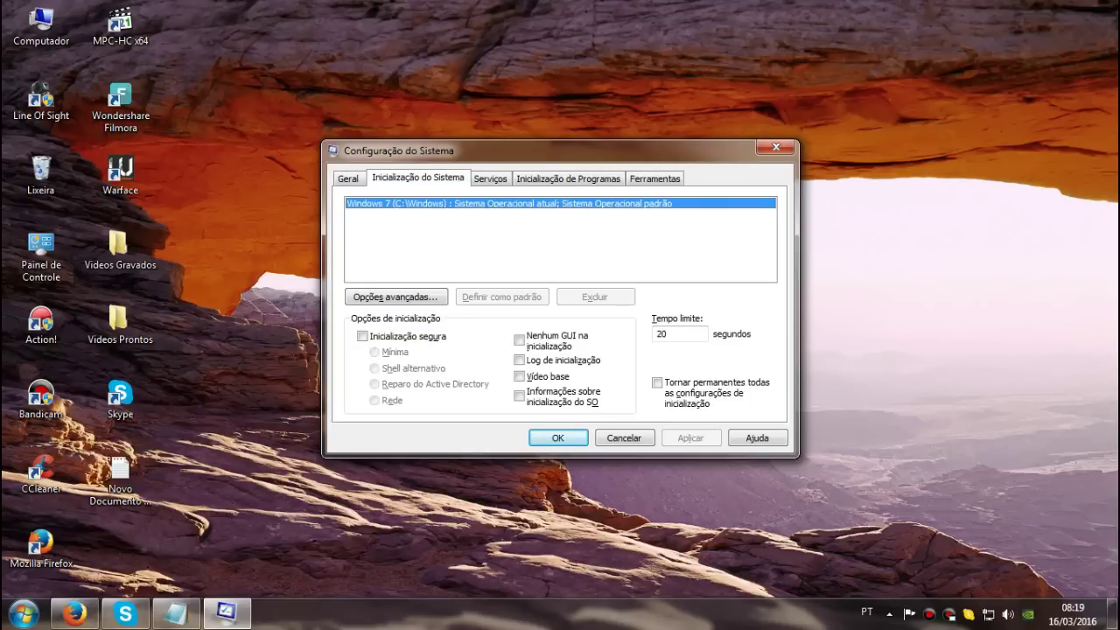
double_click(665, 333)
text(20)
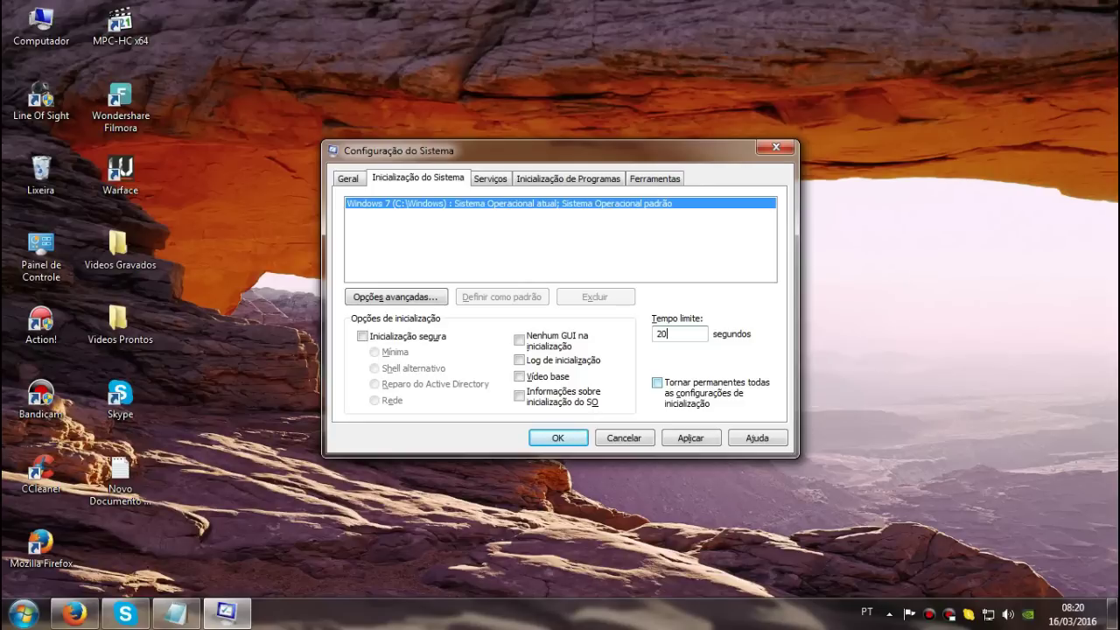
click(657, 382)
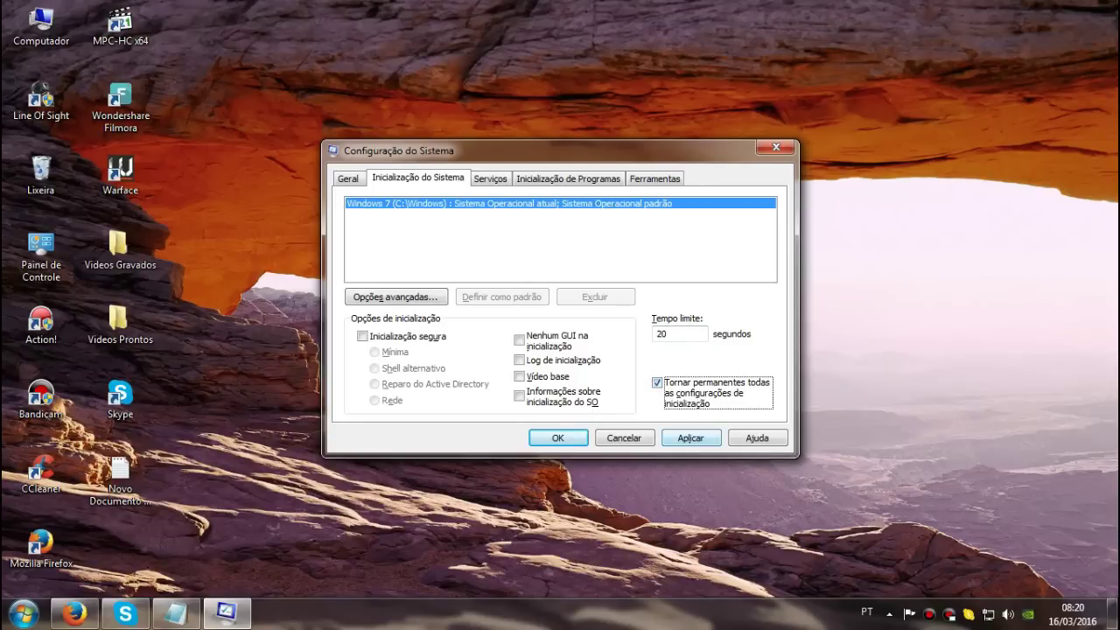
click(691, 438)
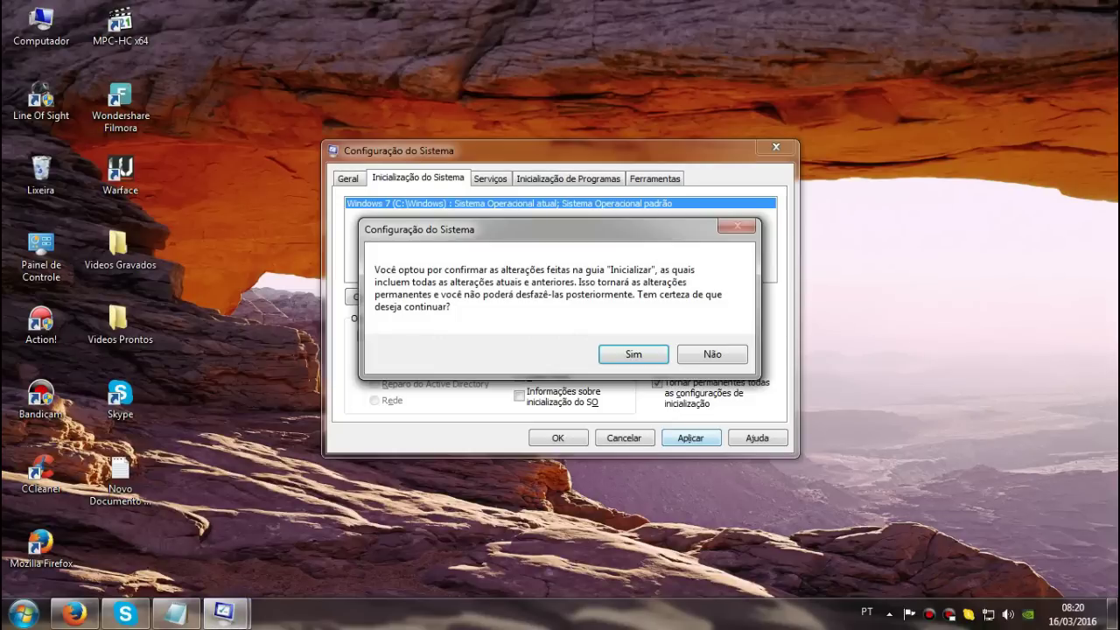
click(633, 353)
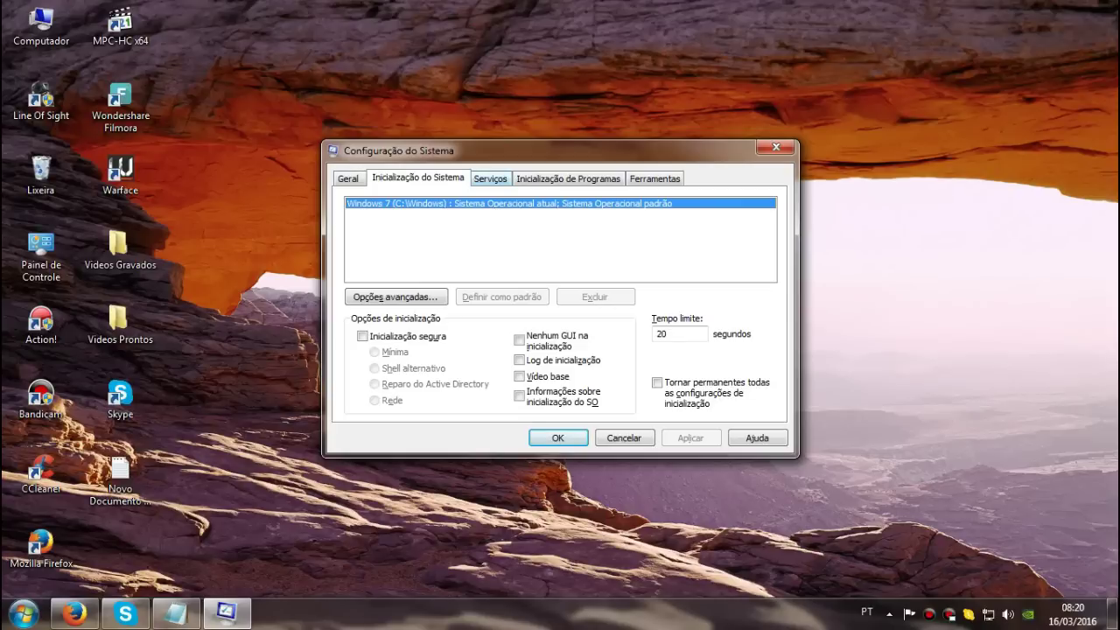
Look through the services, startup programs and tools lists in System Configuration
click(490, 178)
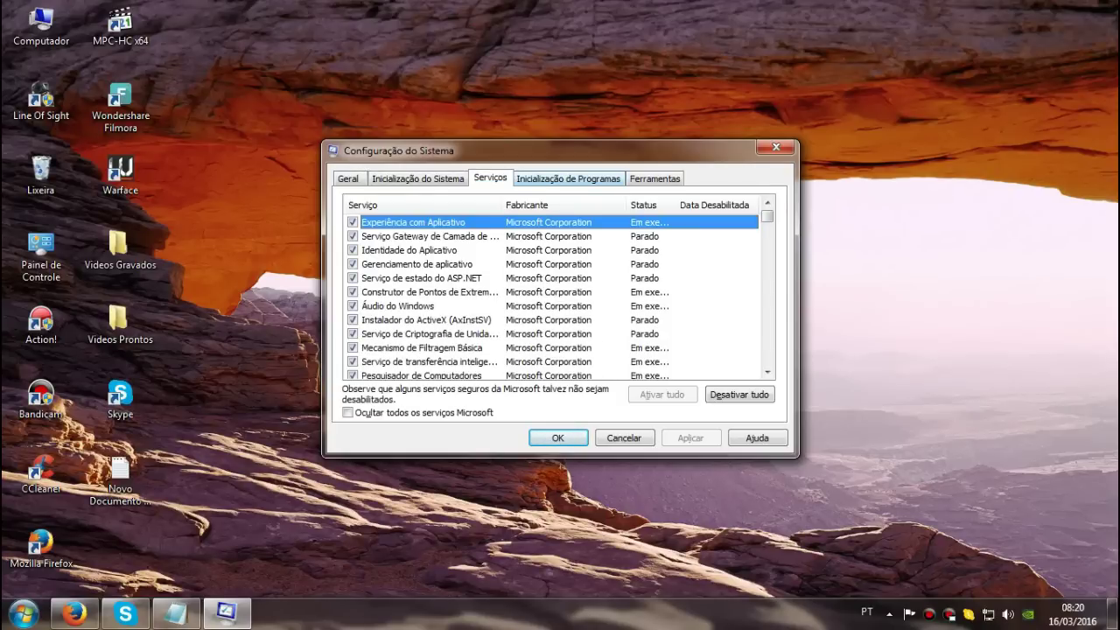
click(568, 178)
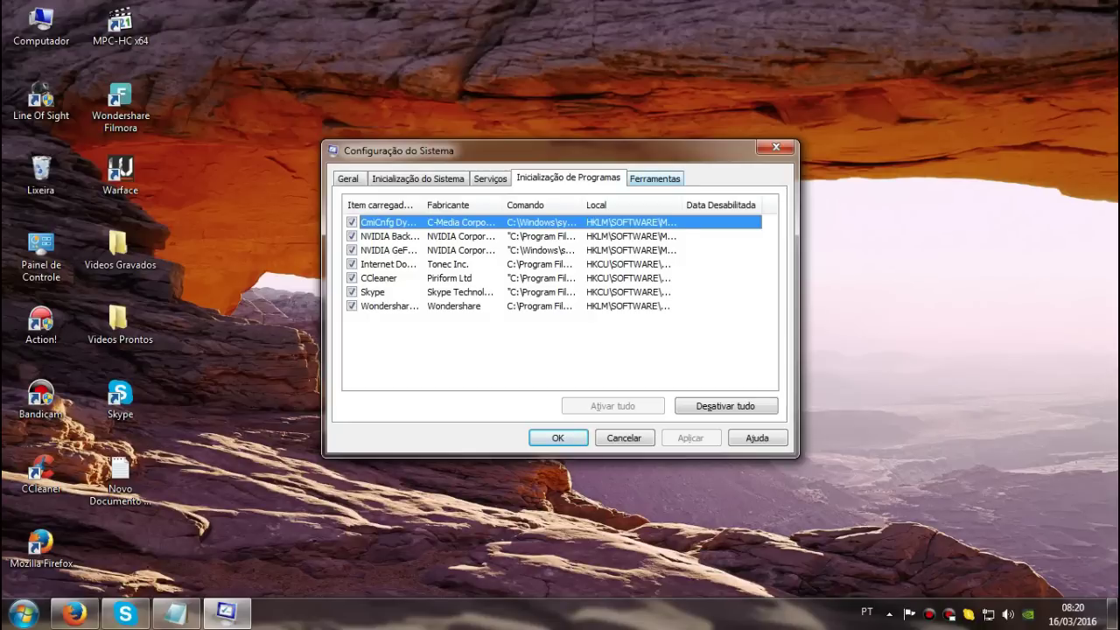
click(654, 178)
click(490, 178)
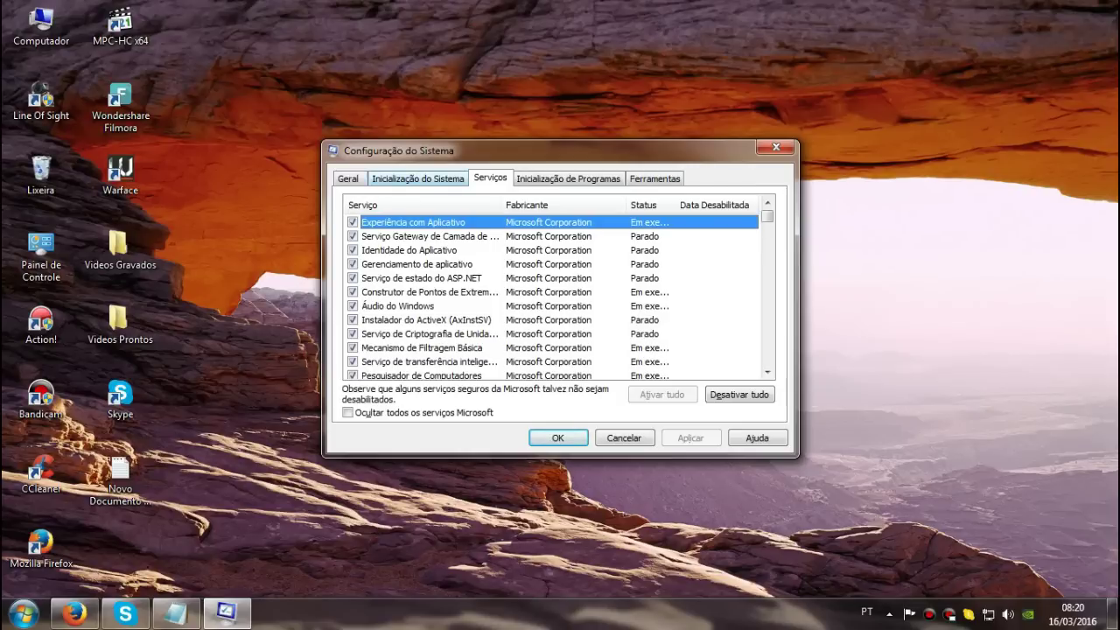
Open the advanced boot options for the Windows 7 installation
click(417, 179)
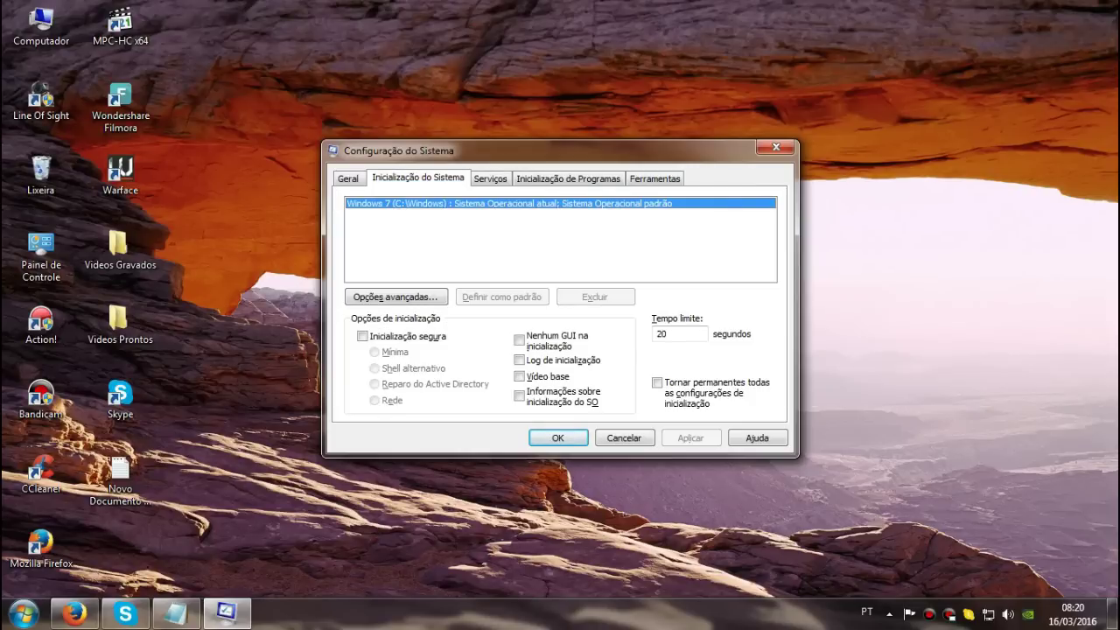
click(396, 297)
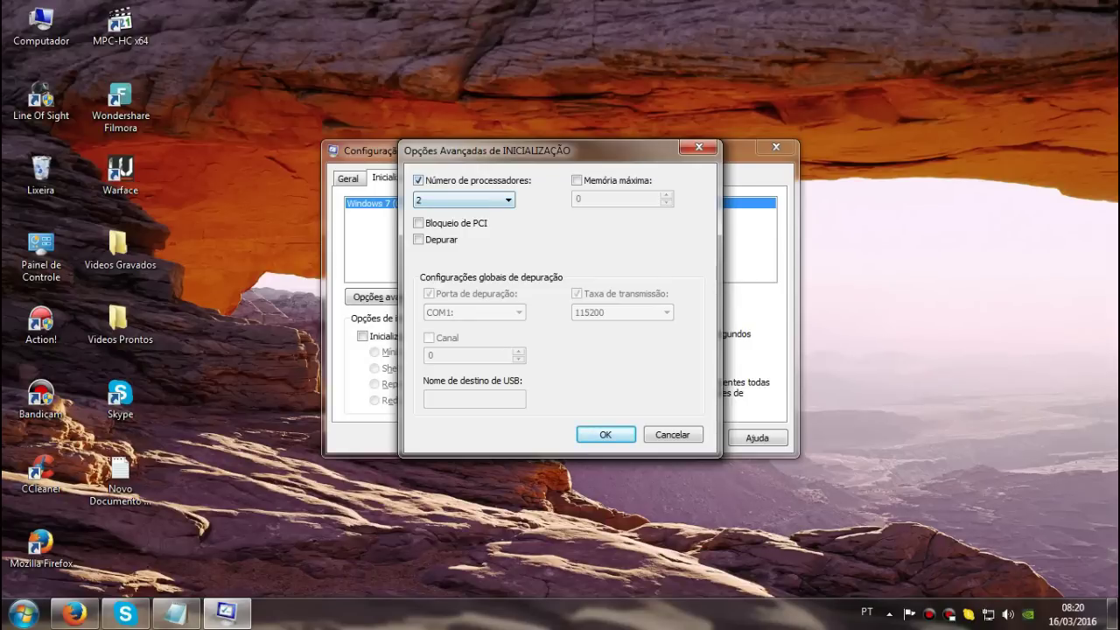
Try a boot processor count of 1, switching the processor limit off and back on
click(464, 199)
click(464, 214)
click(418, 180)
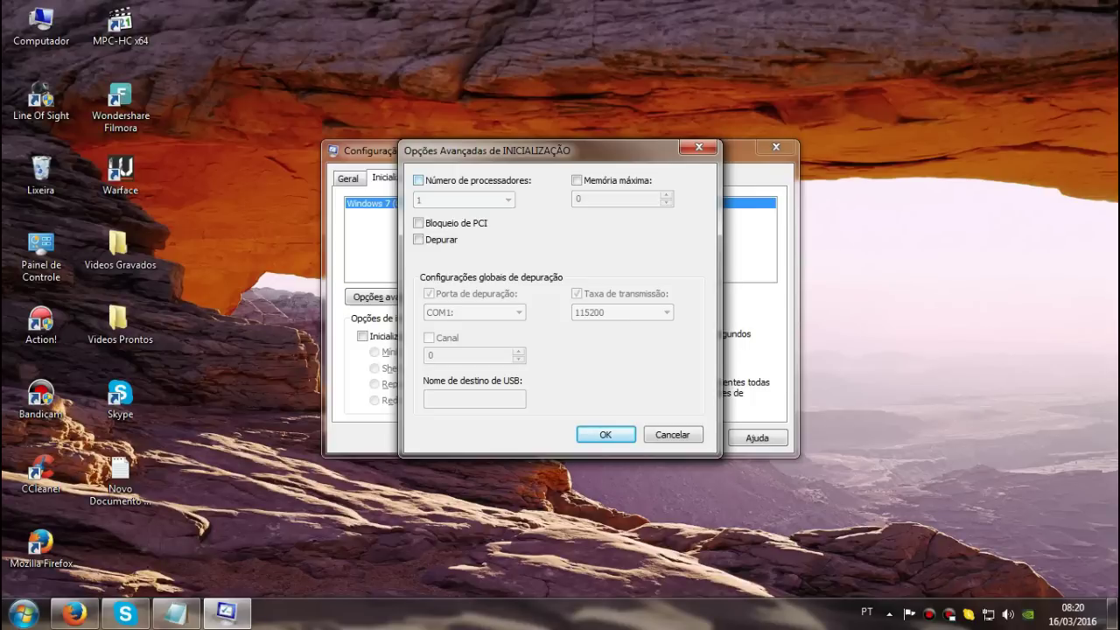
click(418, 181)
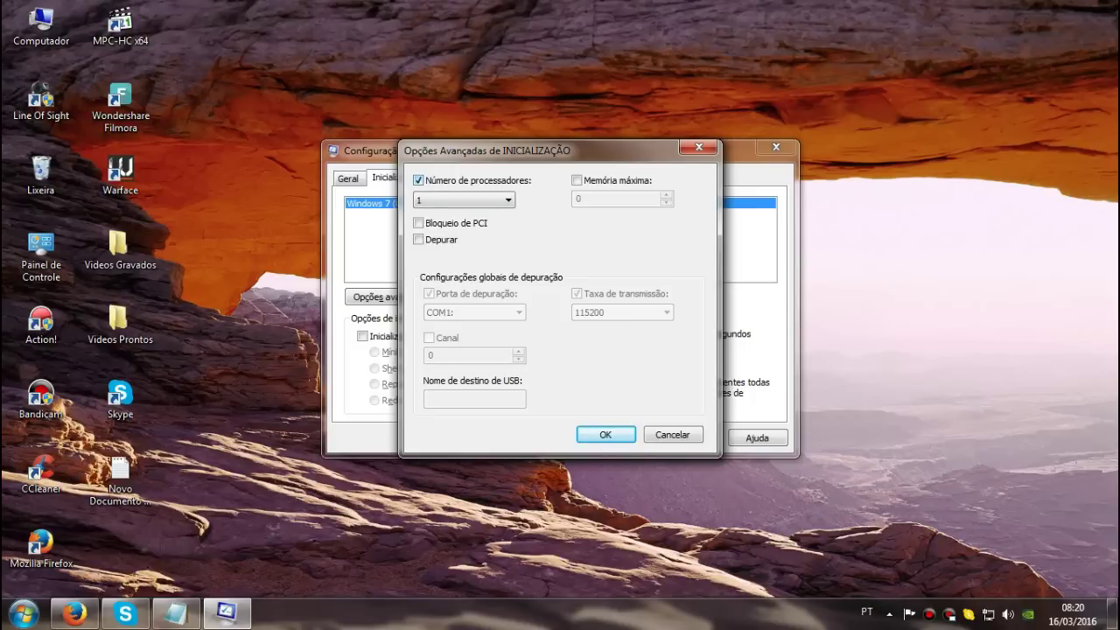
Set the number of boot processors to 2, apply it, and close System Configuration without restarting
click(463, 200)
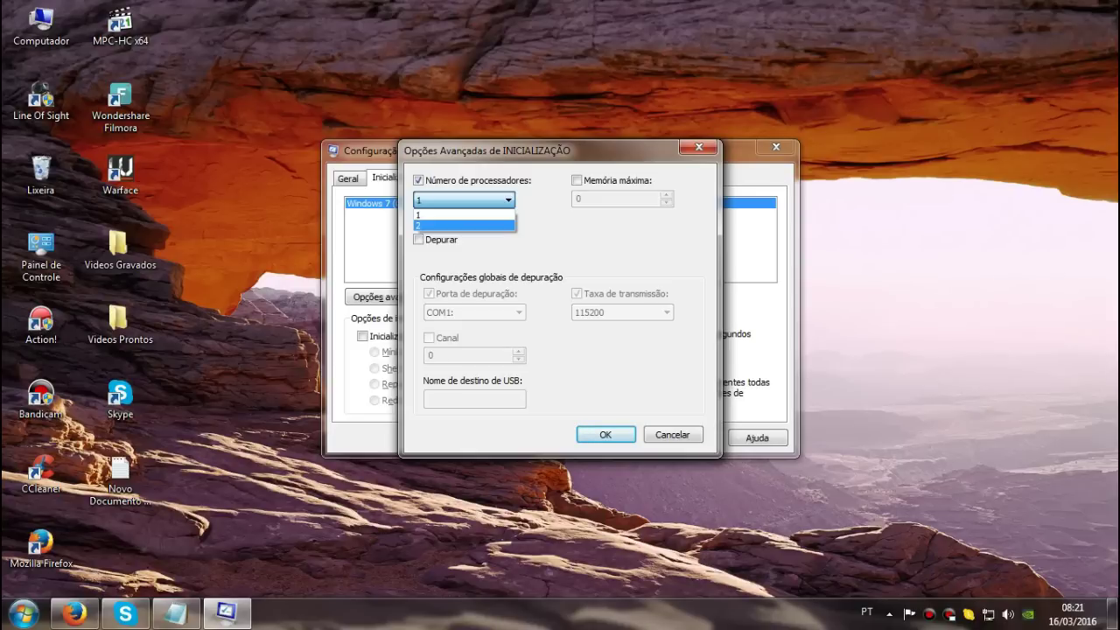
click(450, 225)
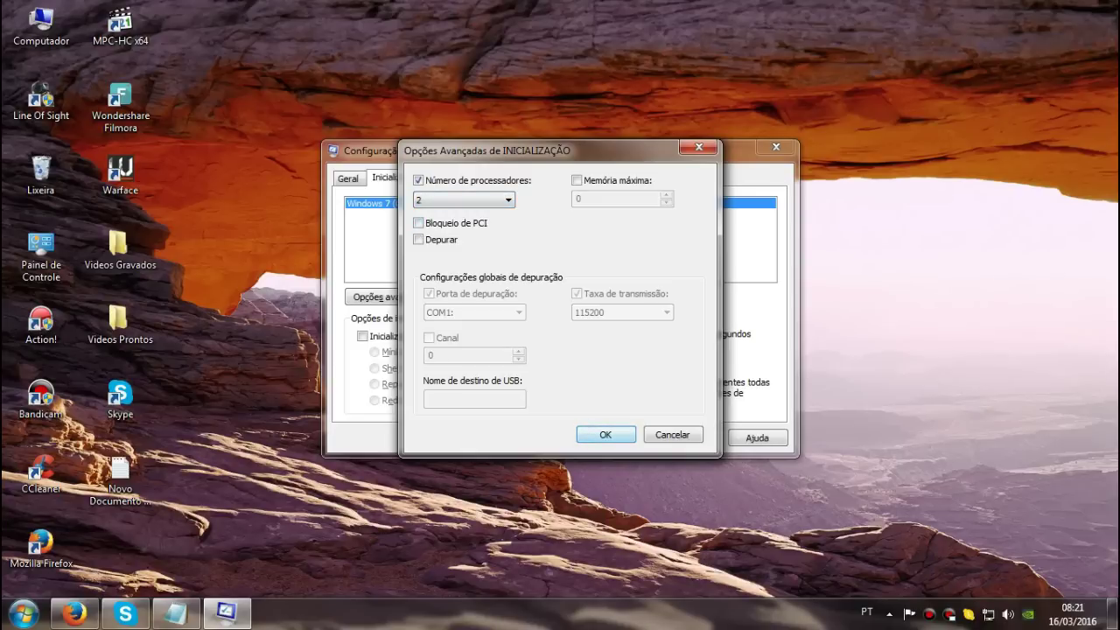
click(615, 435)
click(690, 438)
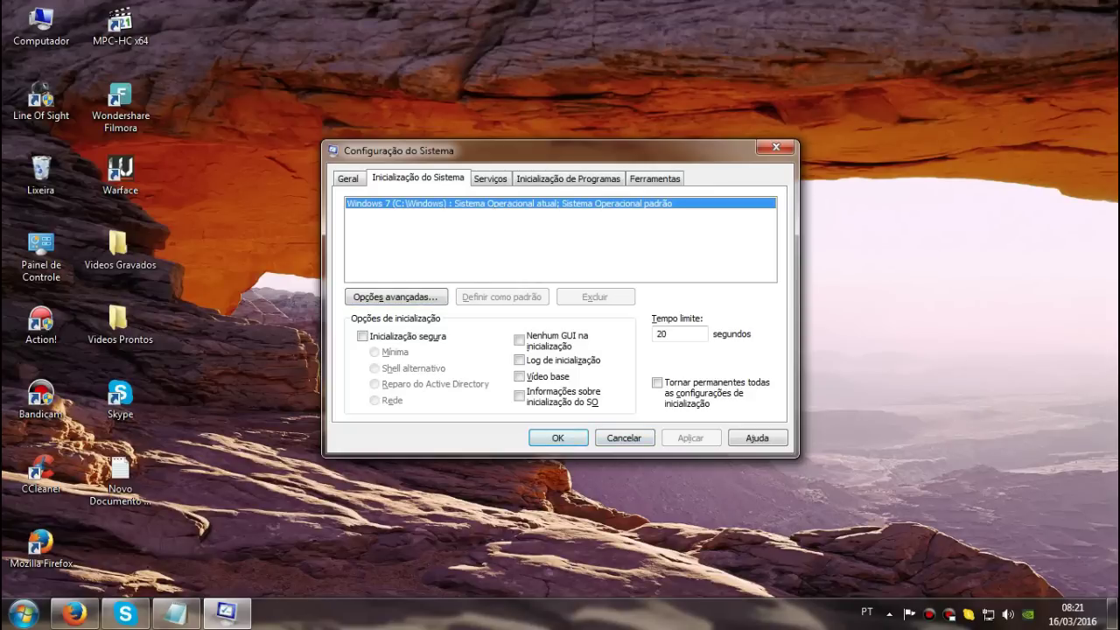
key(Return)
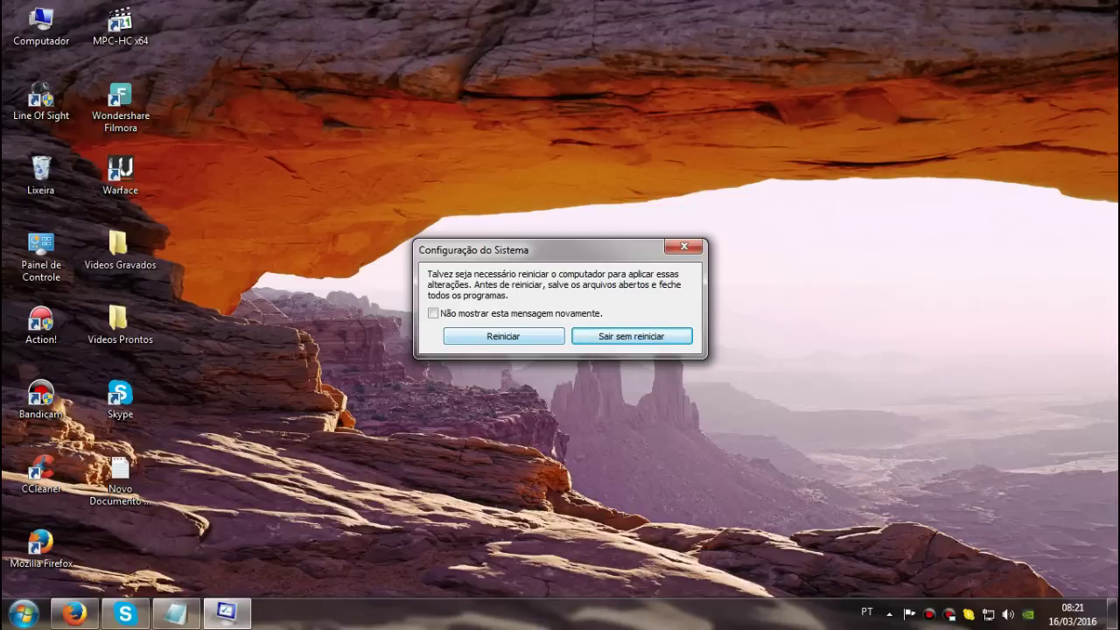
click(683, 246)
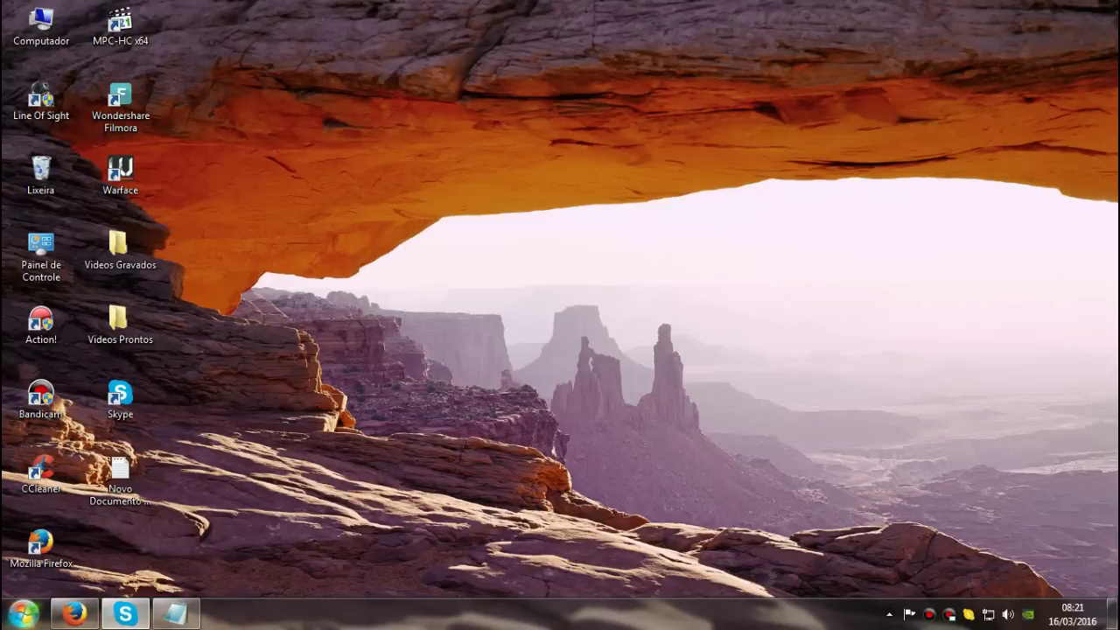
click(24, 614)
click(23, 614)
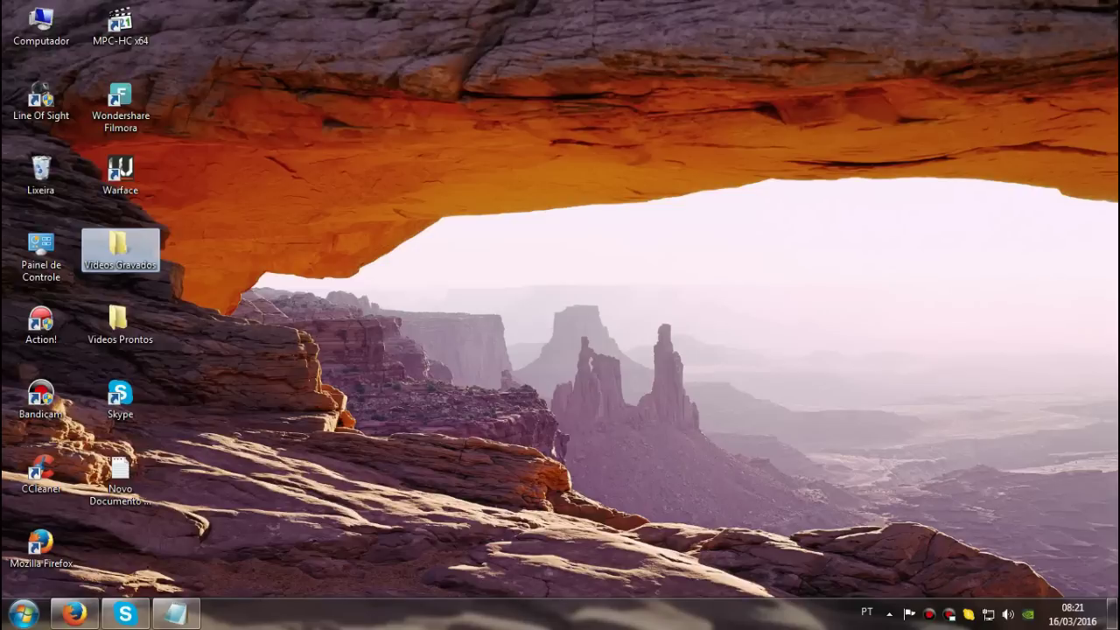
click(23, 614)
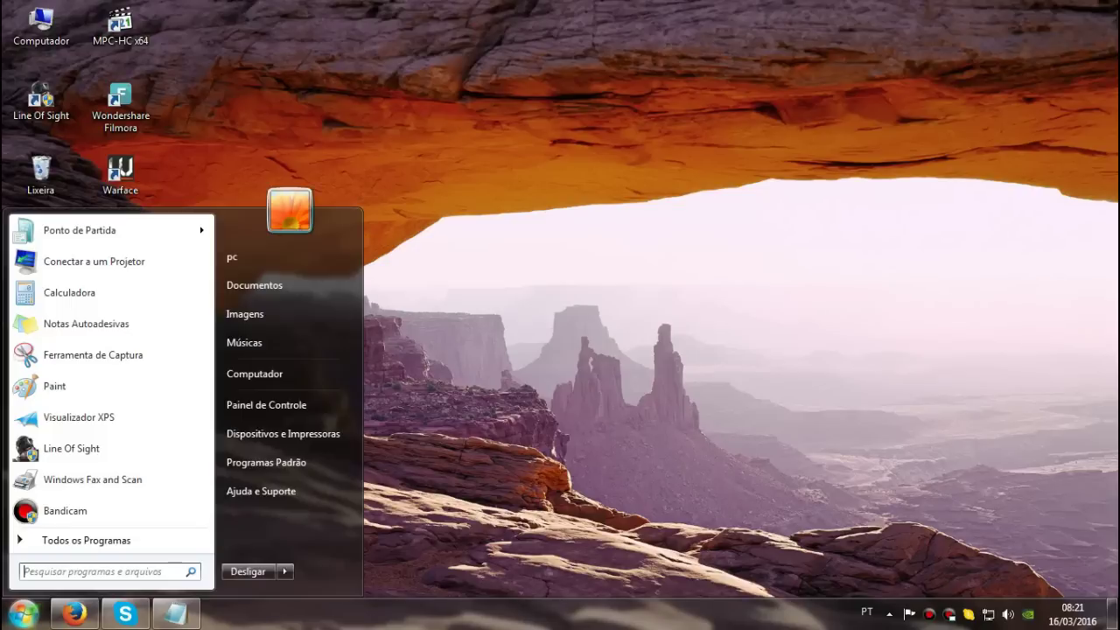
click(285, 571)
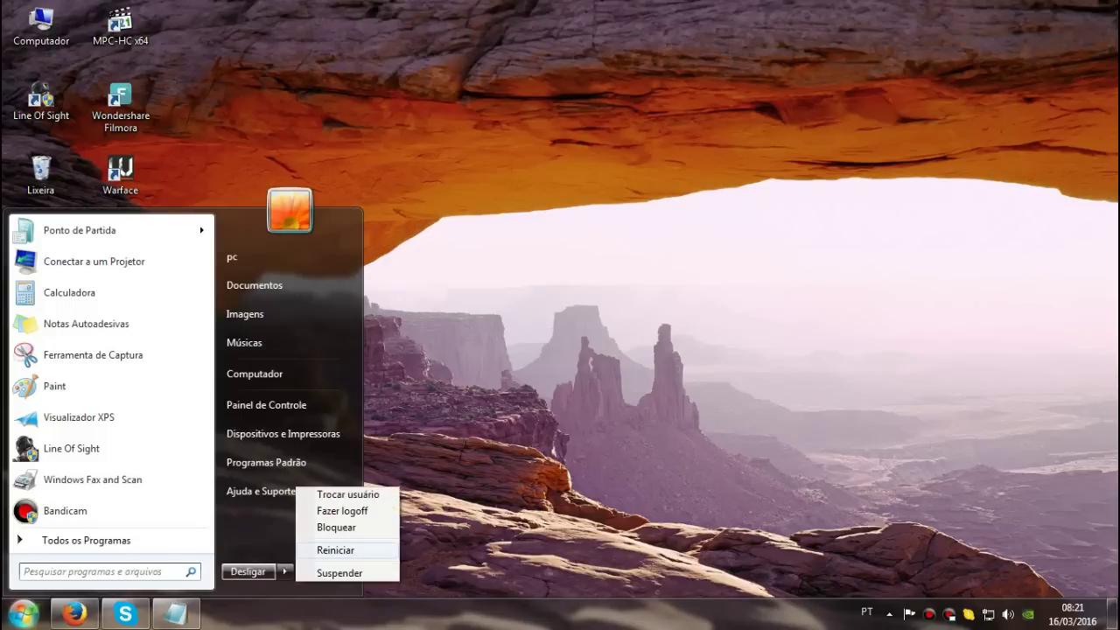
click(335, 550)
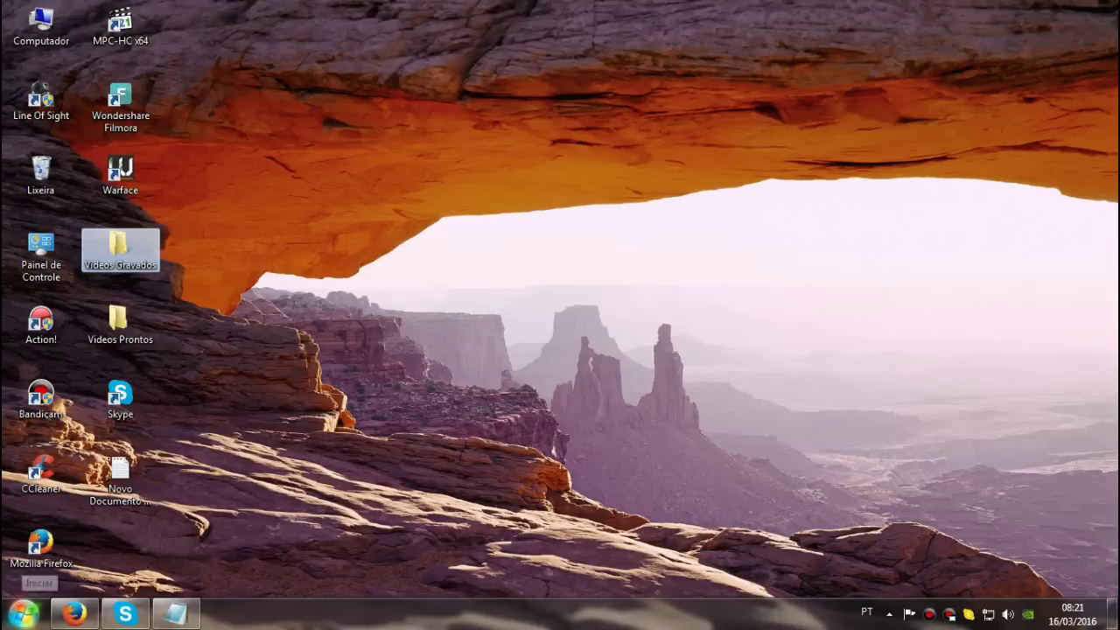
click(24, 613)
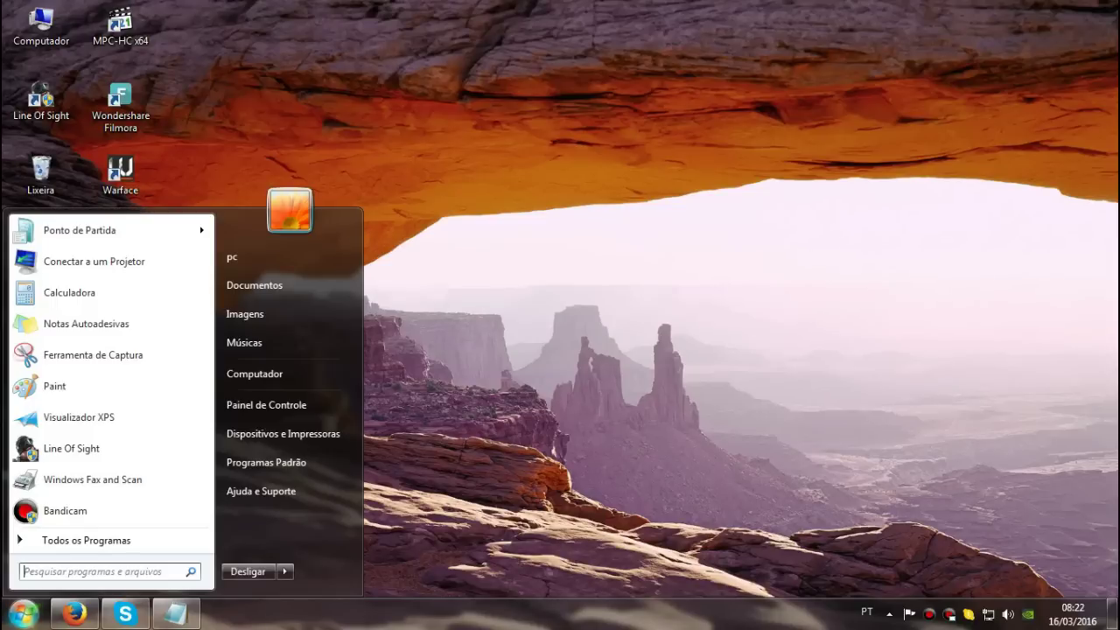
key(Escape)
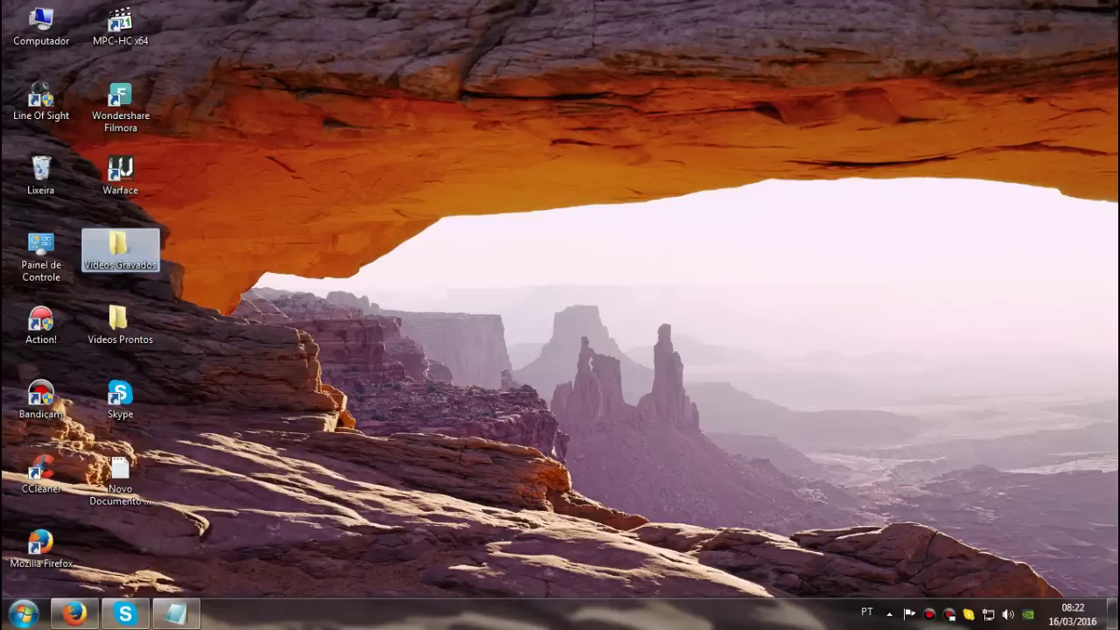
mouse_move(75, 613)
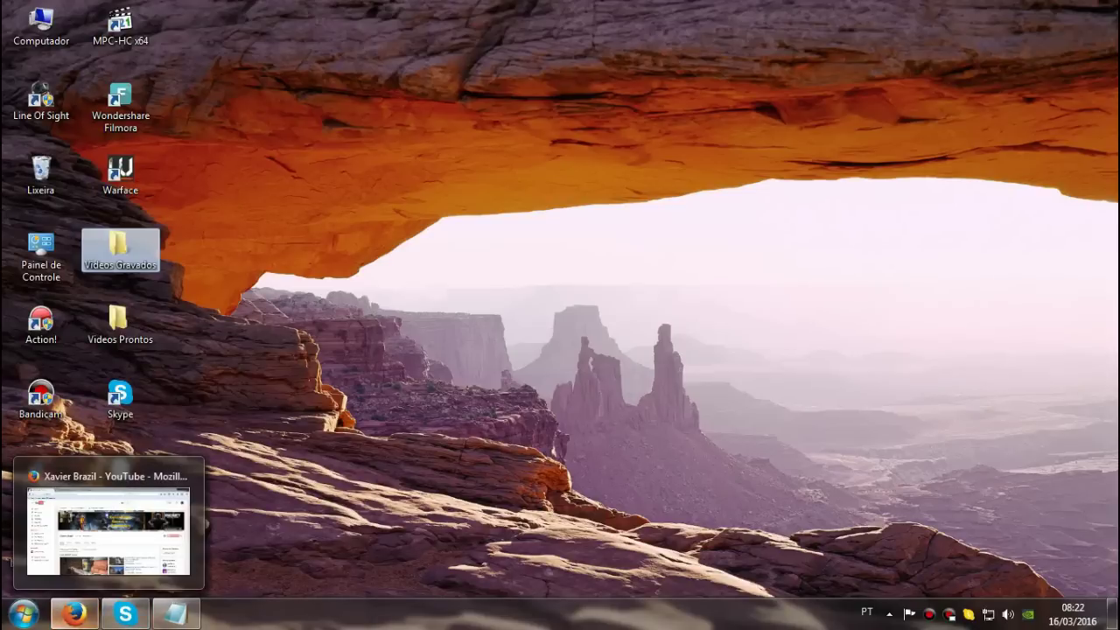
Open msconfig again, set the startup selection to normal startup (Inicialização normal) and apply it
click(24, 612)
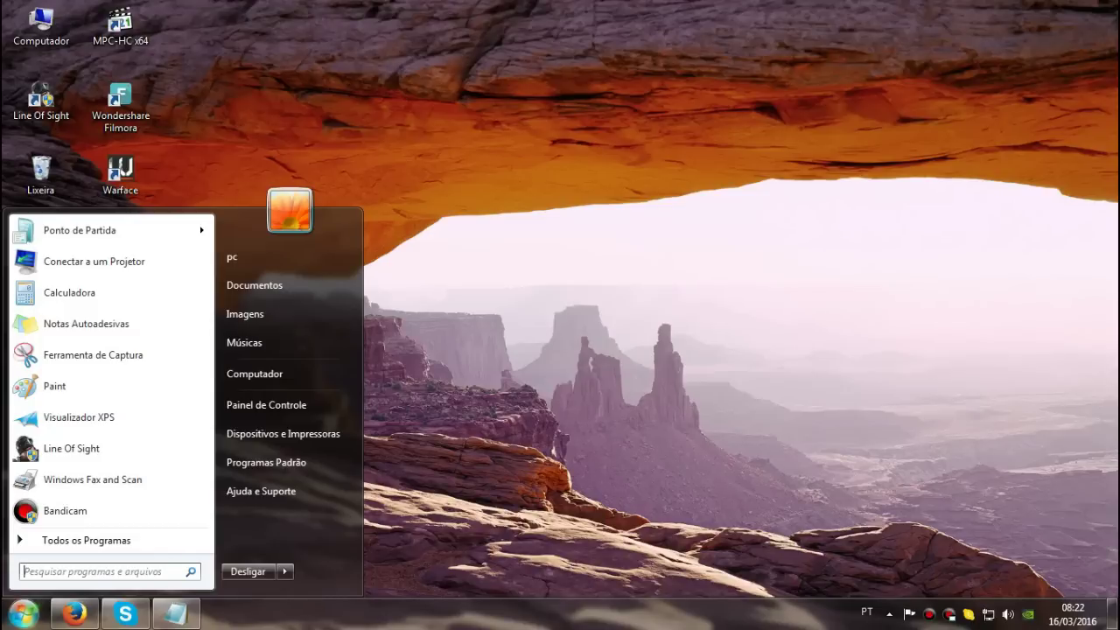
text(msconfig)
key(Return)
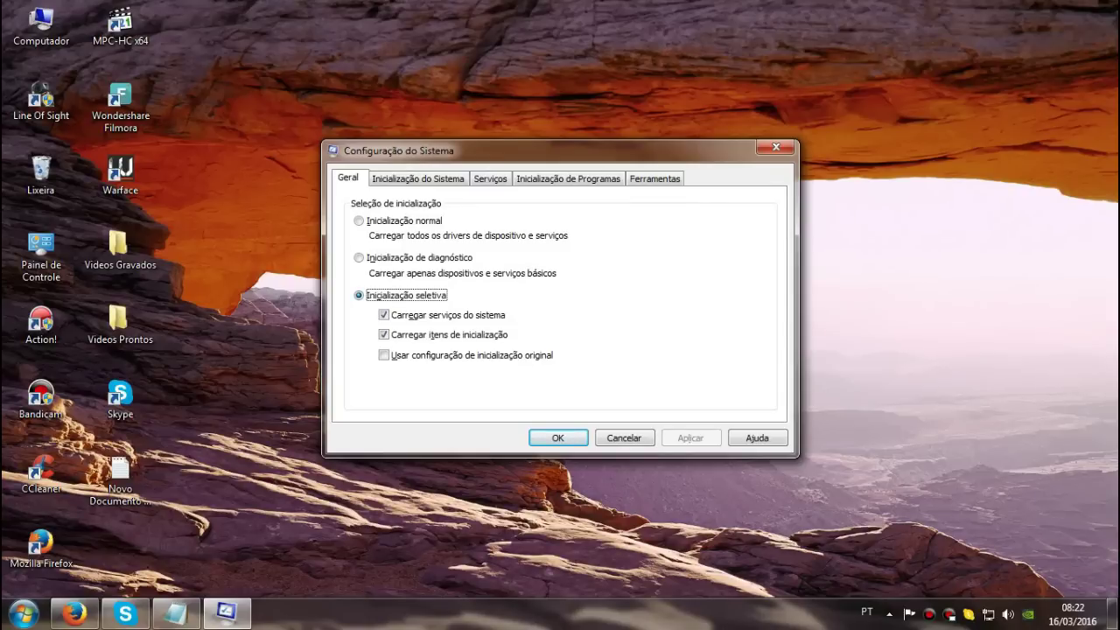
click(358, 220)
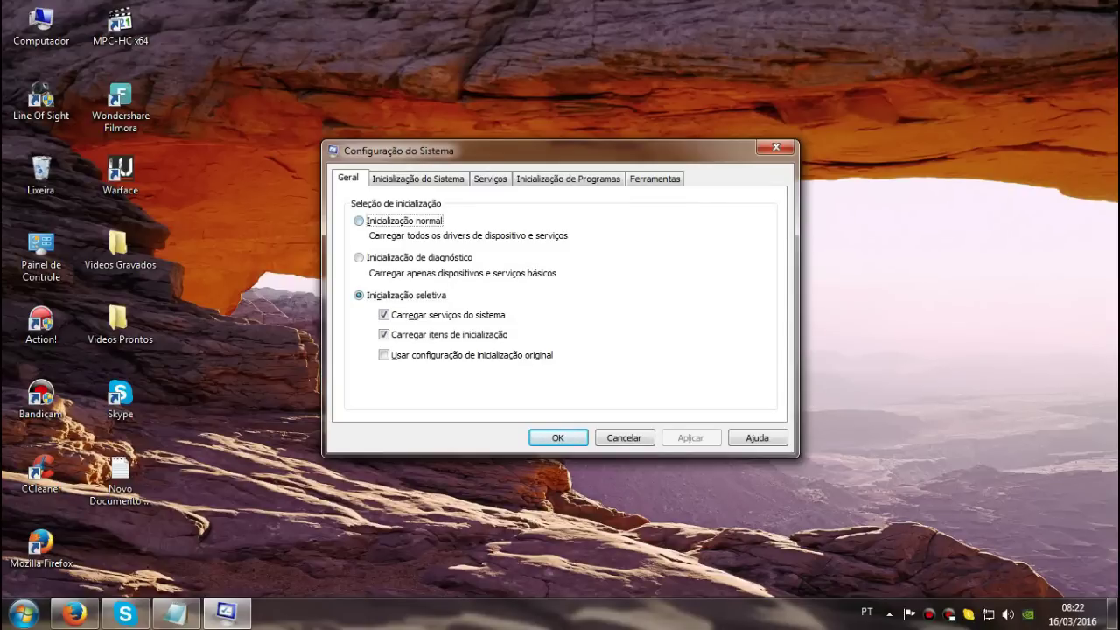
click(690, 437)
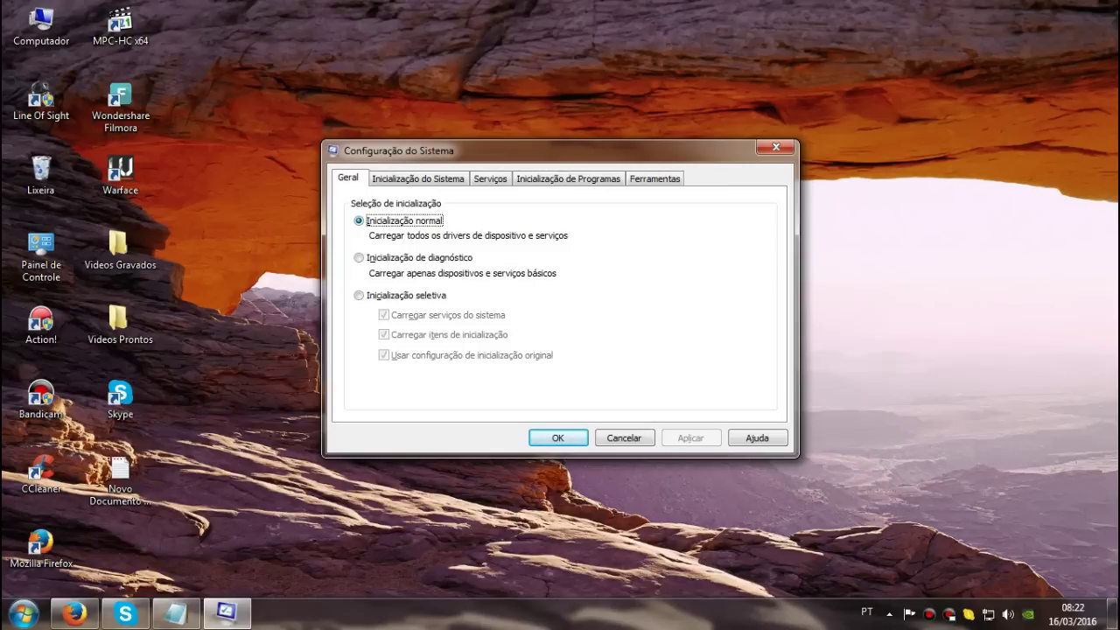
Make all boot settings permanent for the Windows 7 installation, applying and confirming the change
click(417, 179)
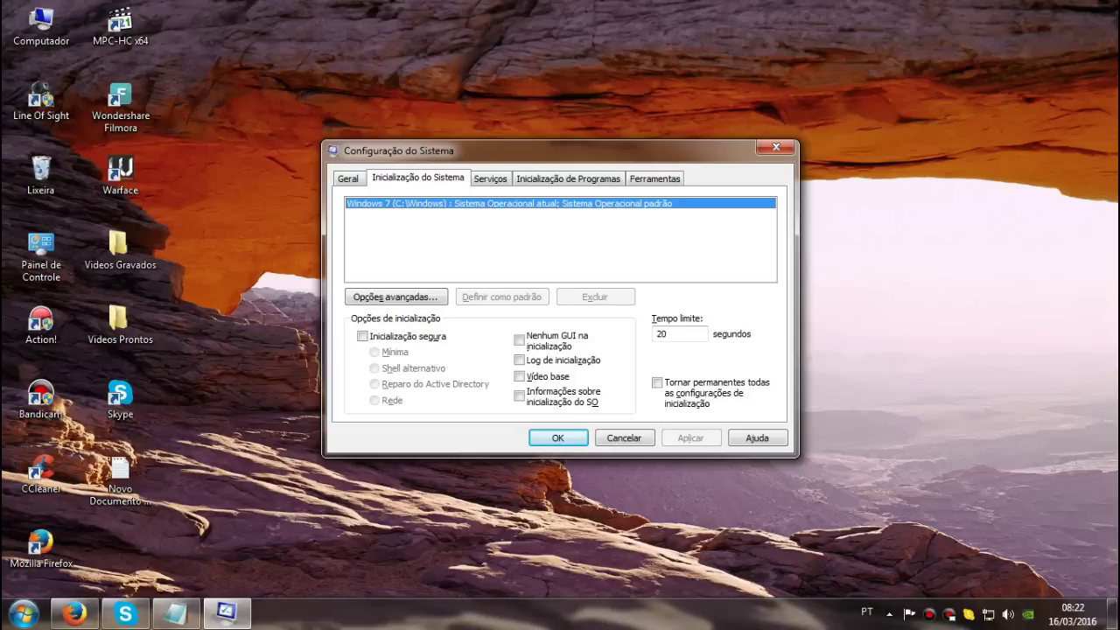
key(ctrl+shift+Tab)
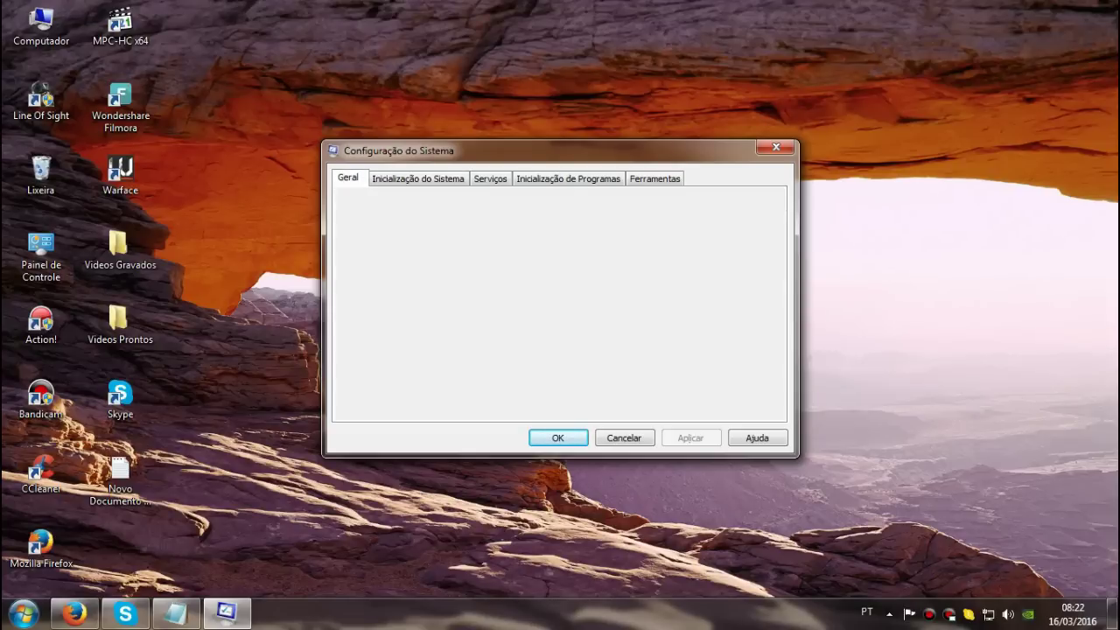
key(ctrl+Tab)
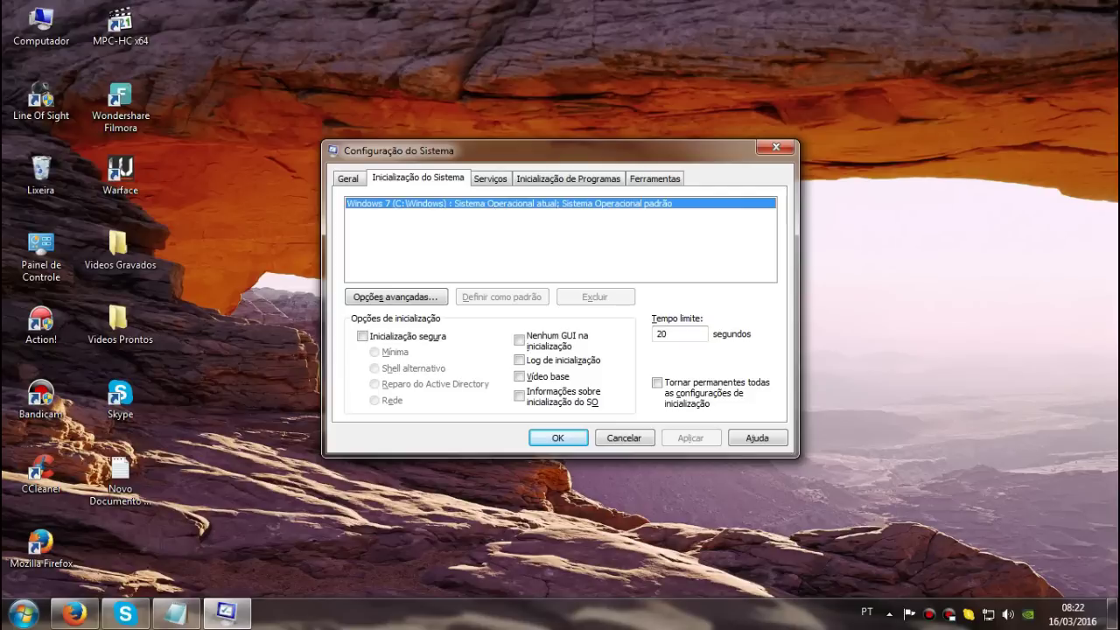
click(657, 382)
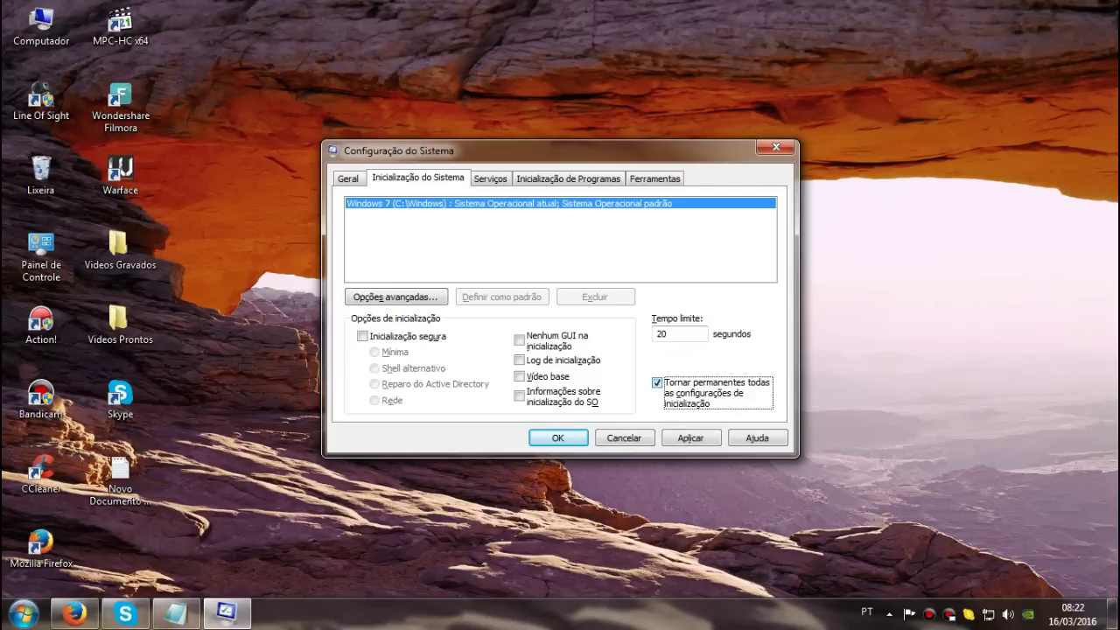
click(690, 437)
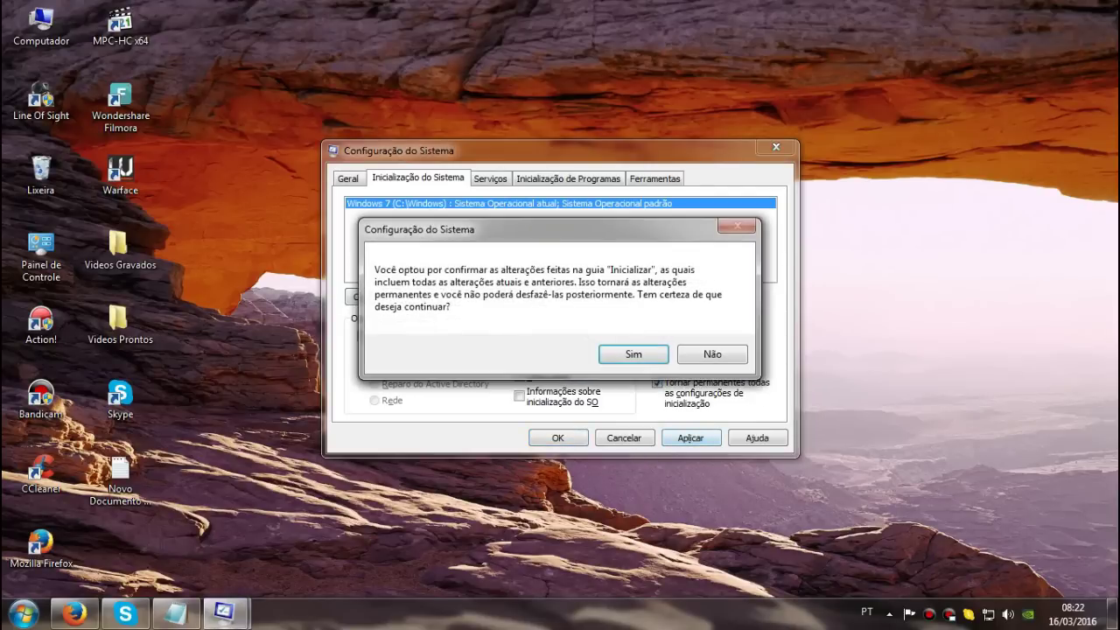
click(632, 354)
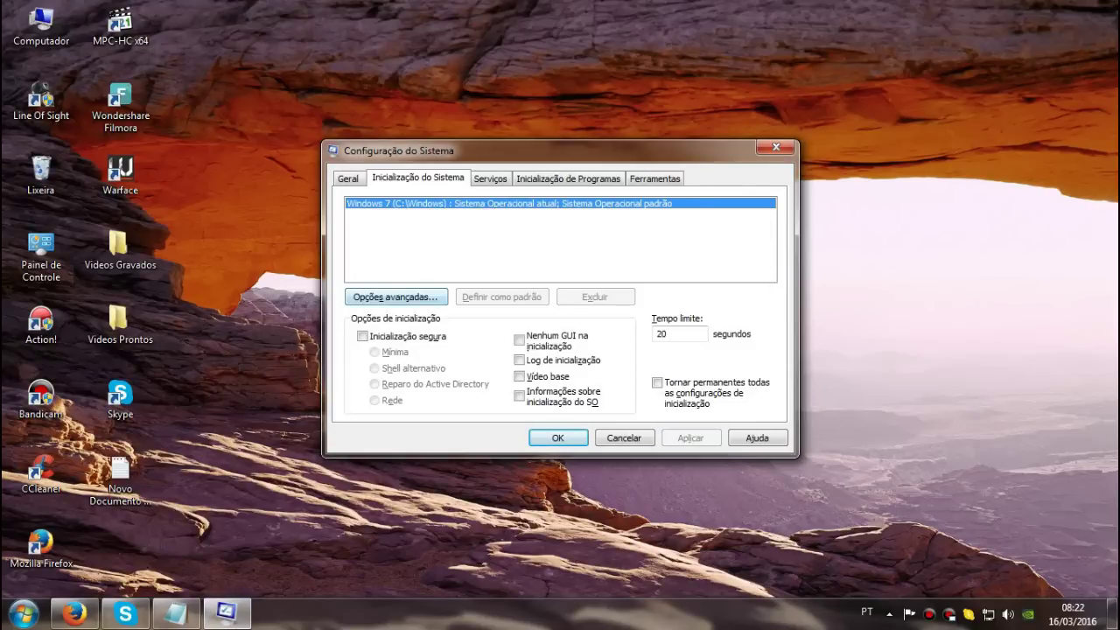
Keep the number of boot processors at 2 in the advanced boot options and close System Configuration without restarting
click(396, 296)
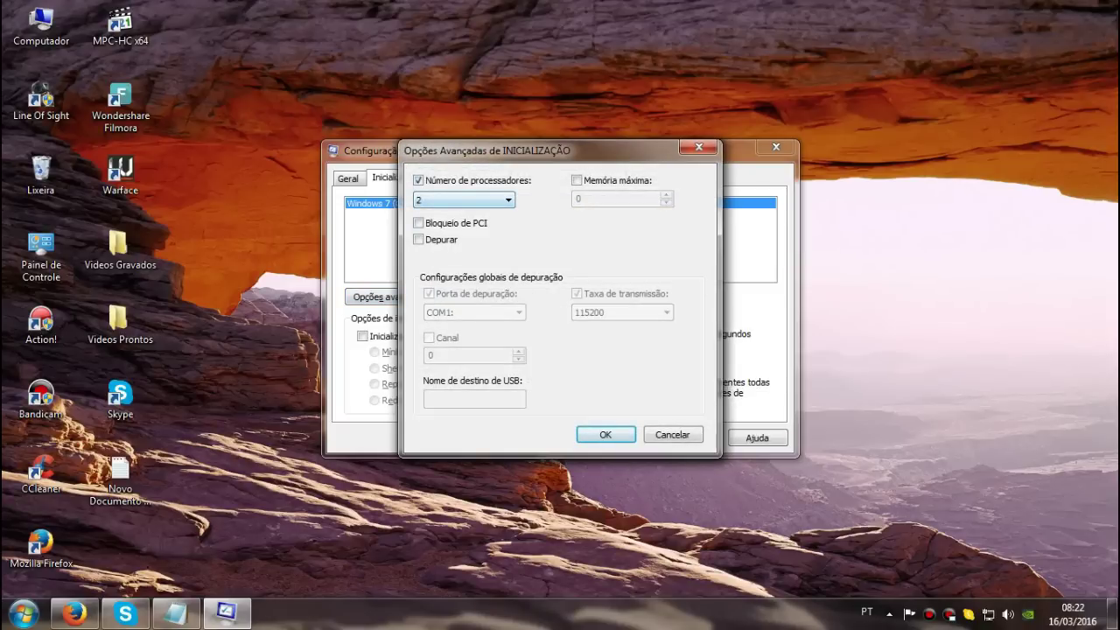
click(418, 180)
click(418, 181)
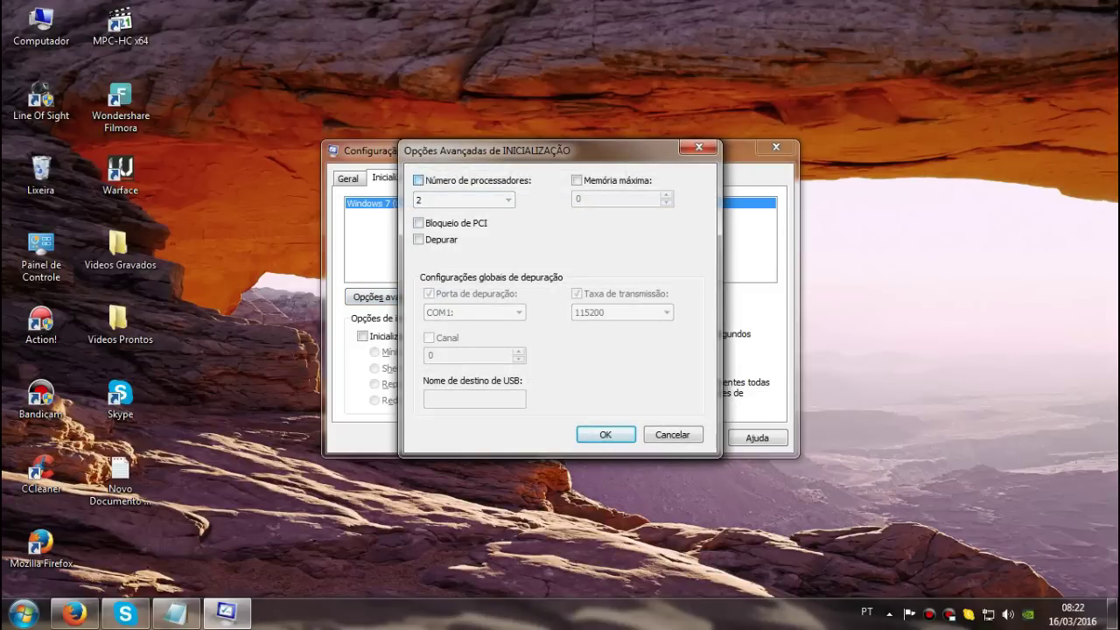
click(463, 199)
key(Up)
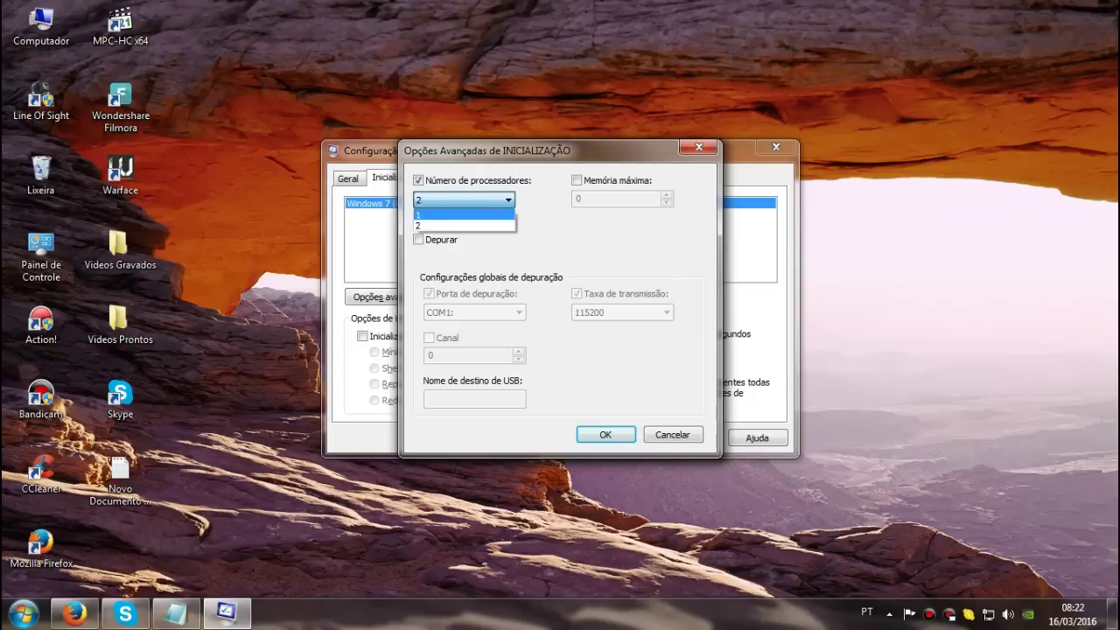
key(Down)
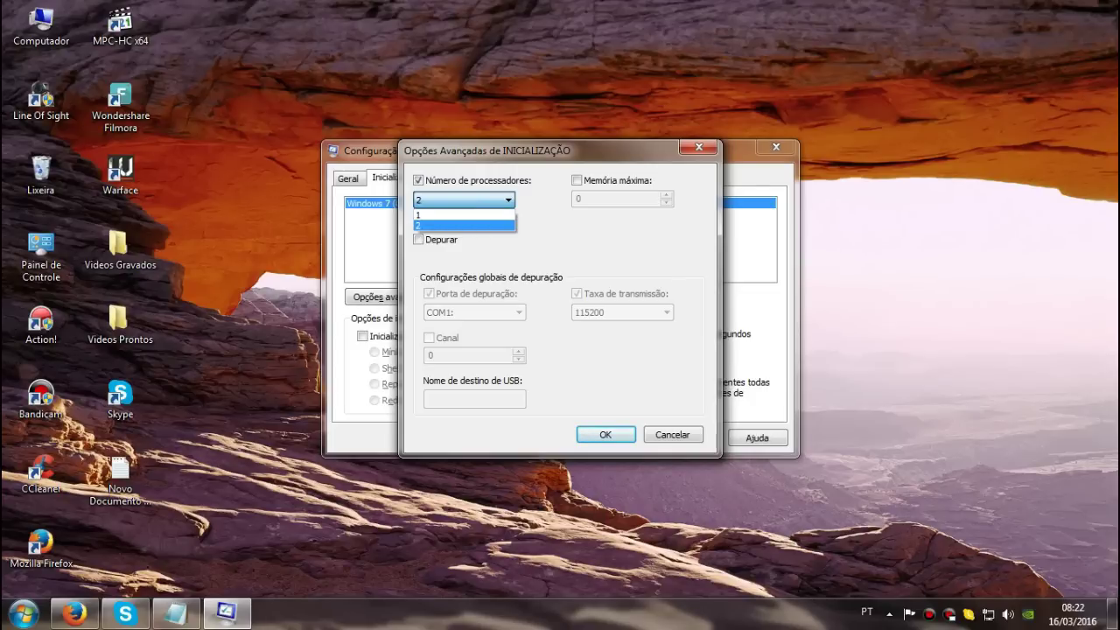
key(Return)
key(Return)
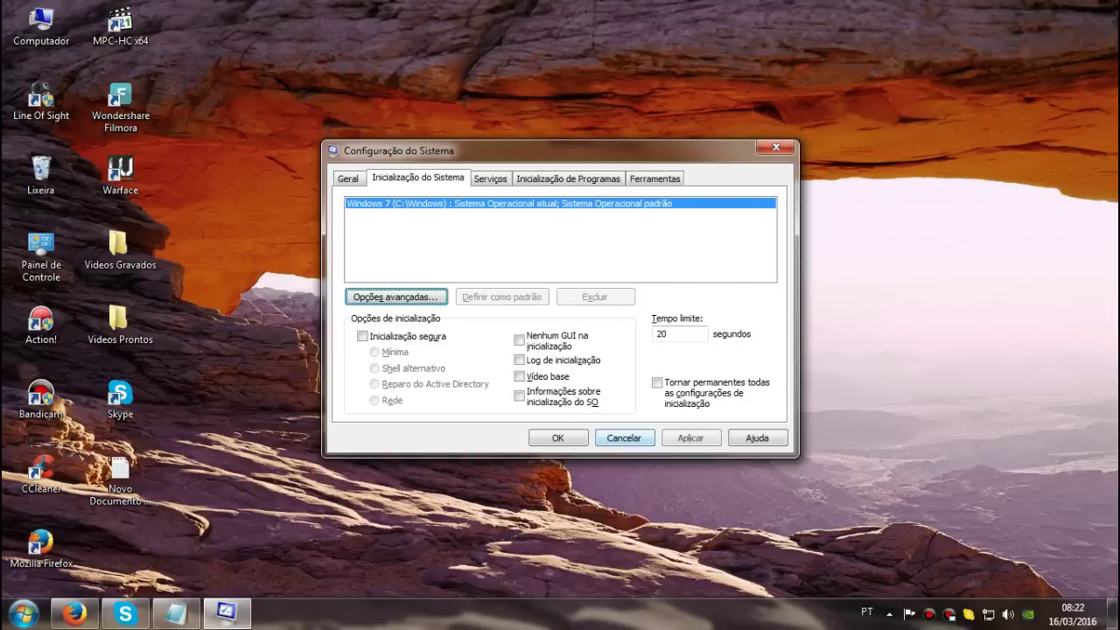
key(Return)
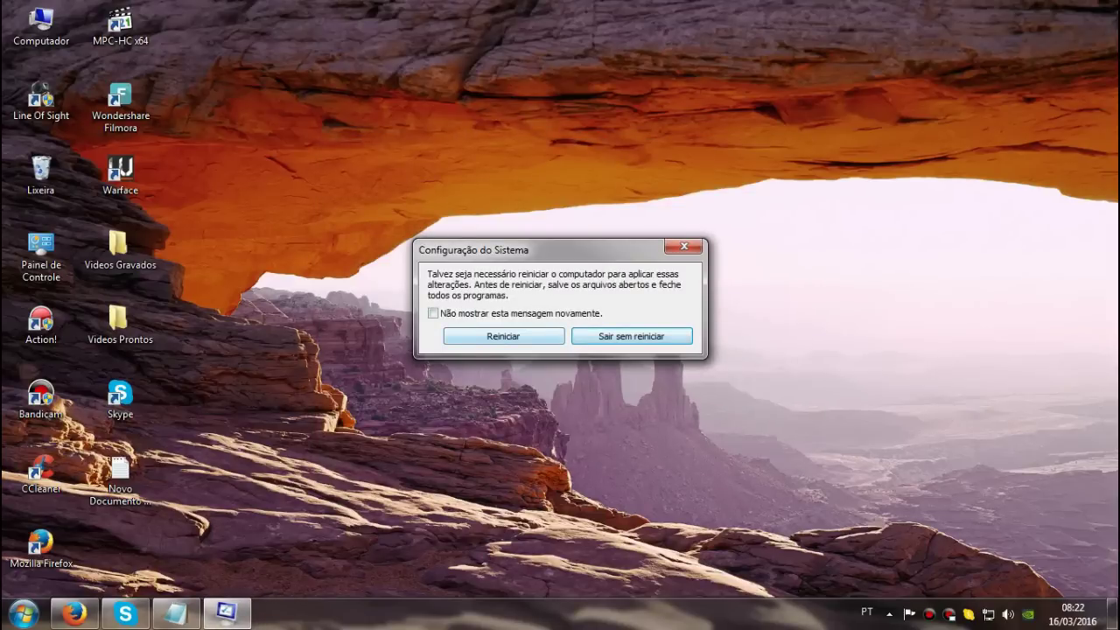
key(Return)
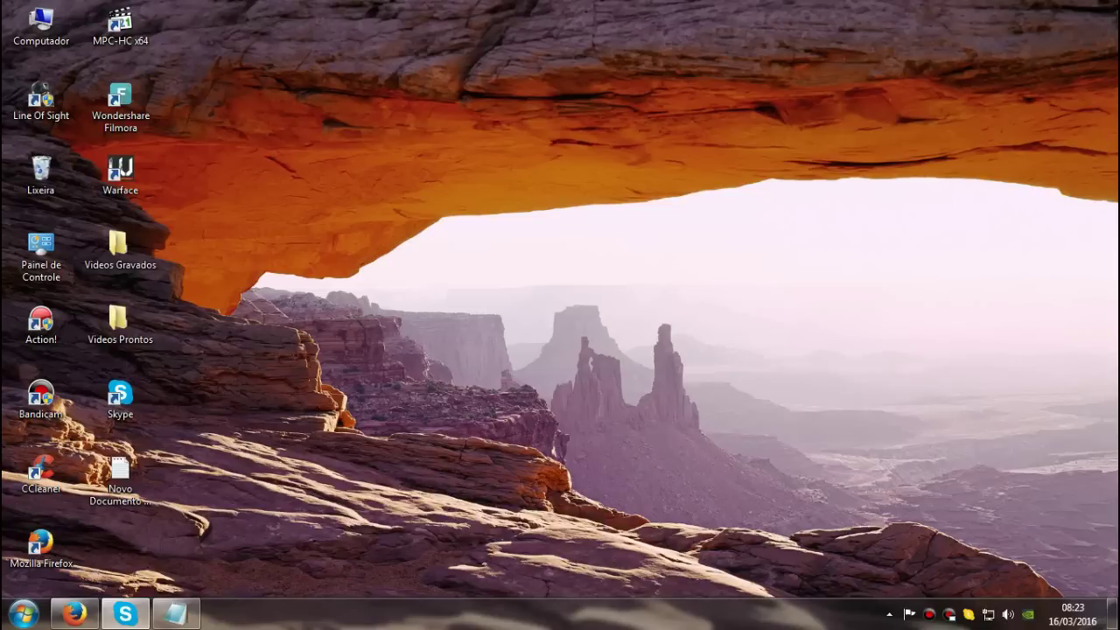